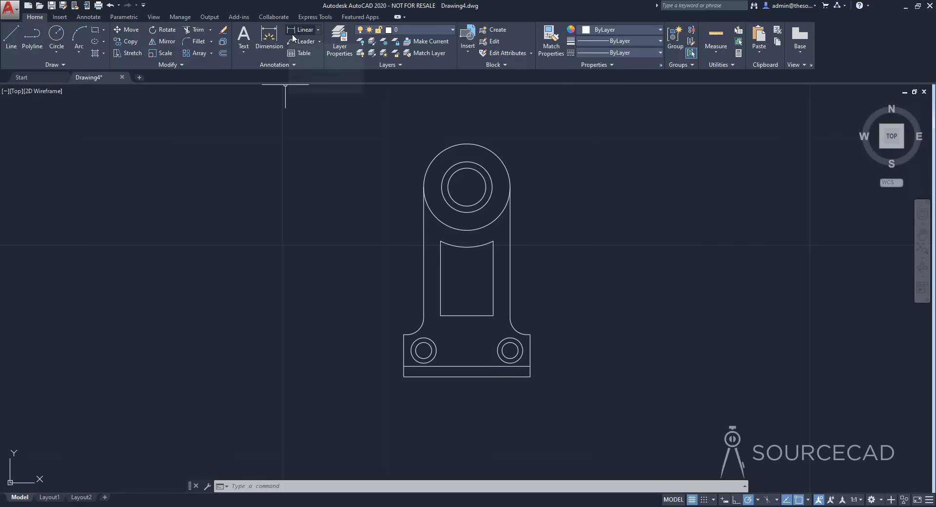
# Step: Add a horizontal linear dimension across the full width of the base, placed below its bottom edge
pyautogui.click(318, 30)
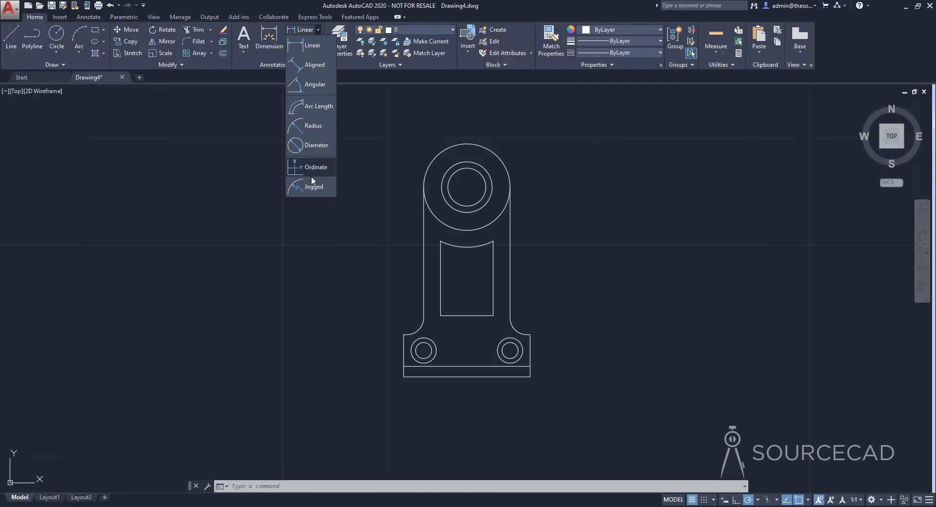
pyautogui.click(312, 45)
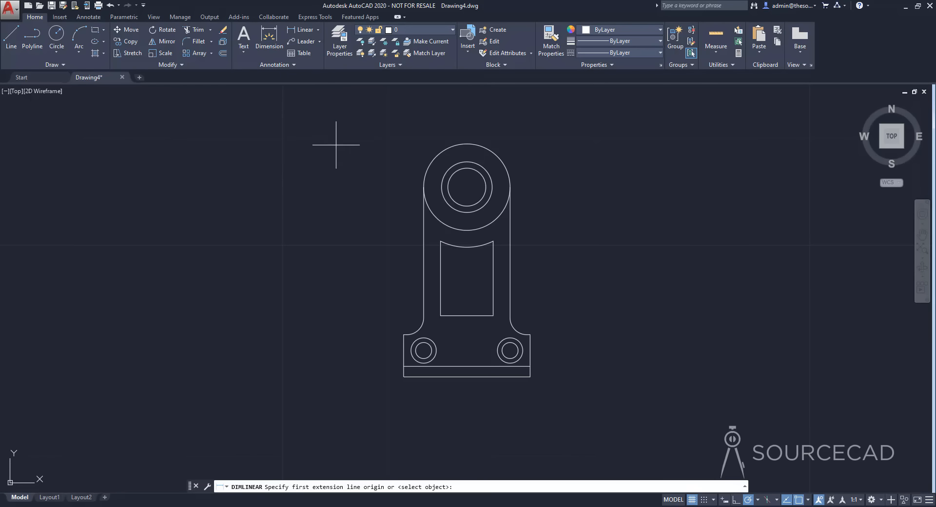
pyautogui.click(403, 376)
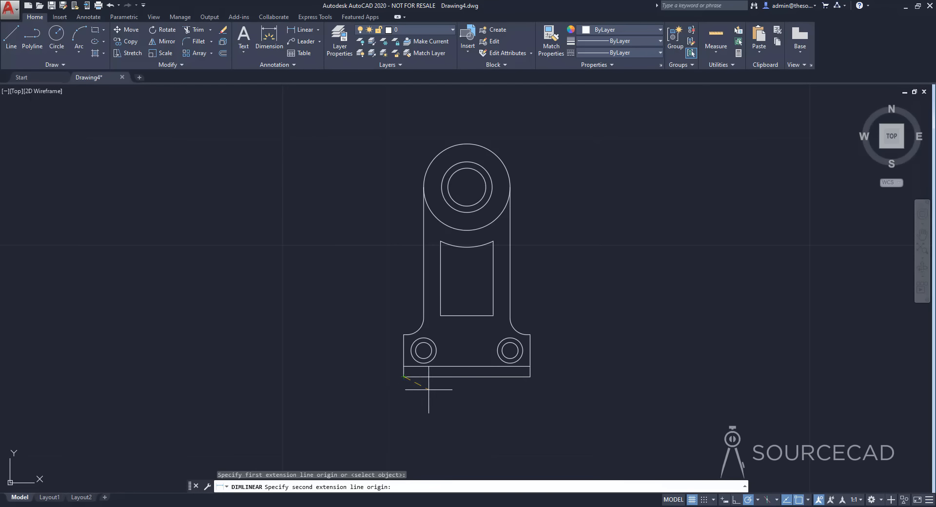
pyautogui.click(530, 376)
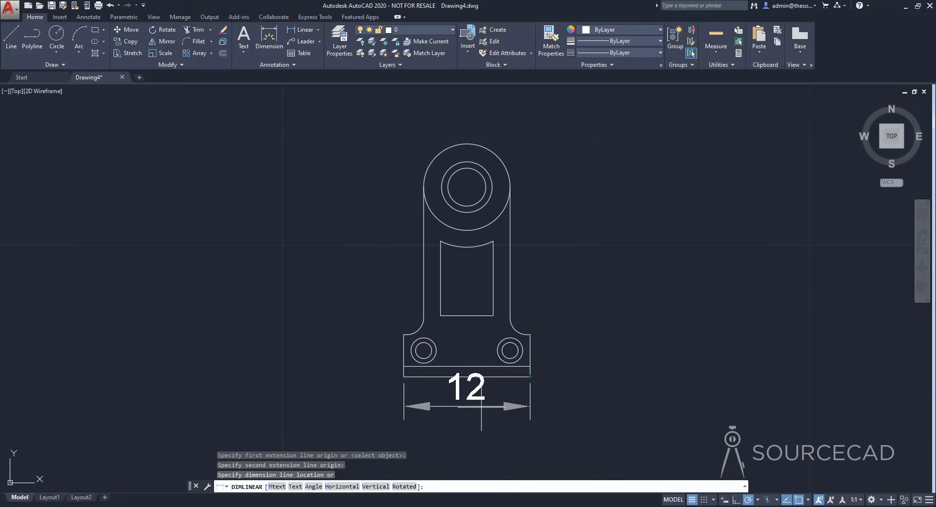
pyautogui.click(471, 422)
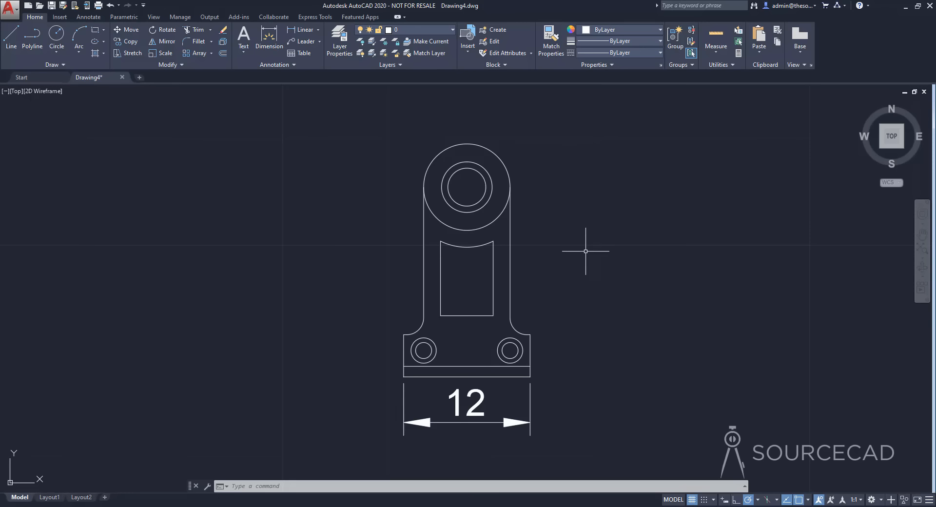
# Step: Modify the ISO-25 dimension style to use an overall scale of 0.2 for dimension features
pyautogui.click(281, 67)
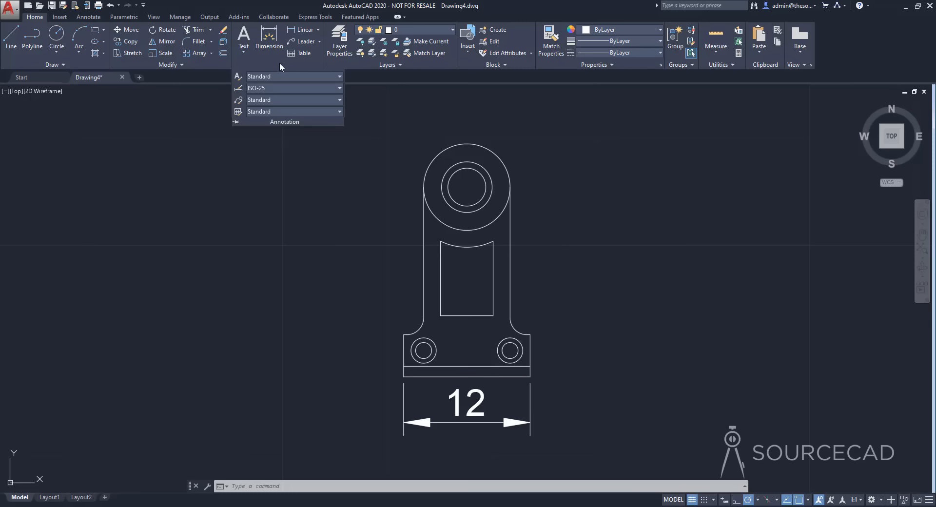
pyautogui.click(239, 89)
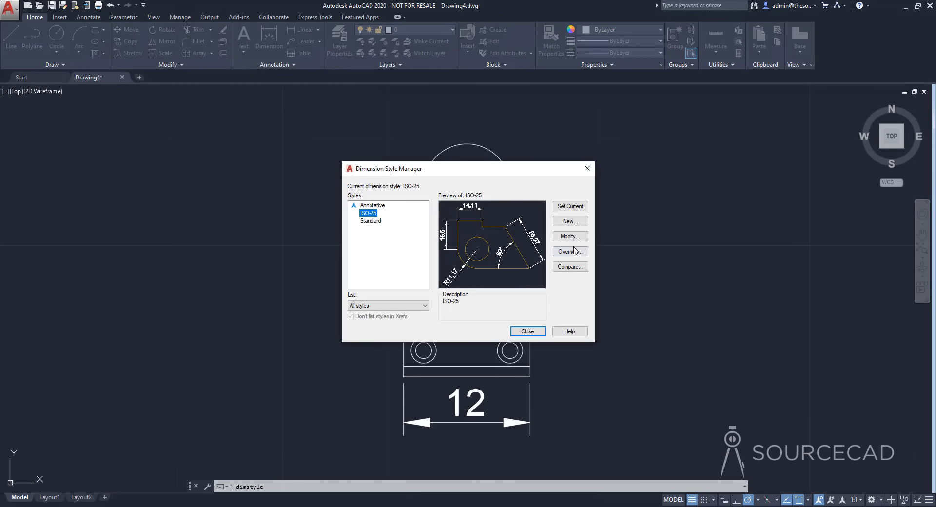
pyautogui.click(570, 235)
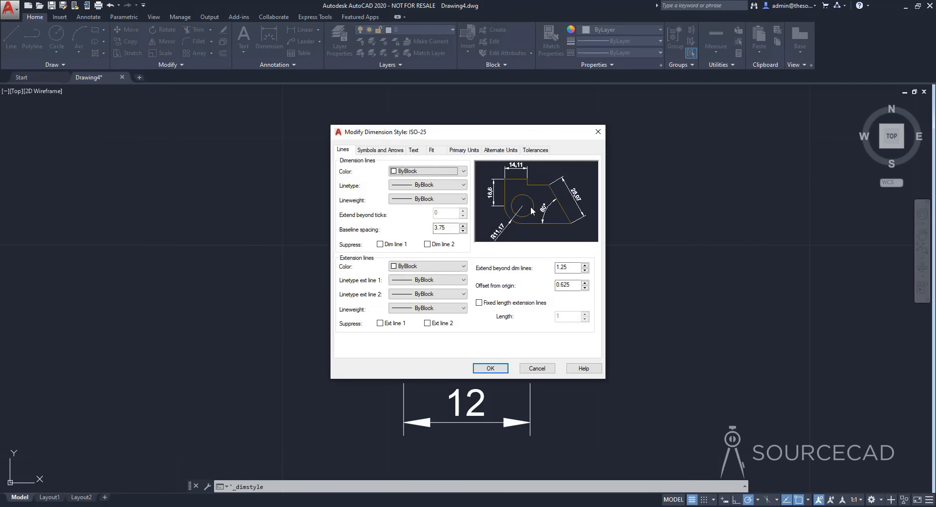
pyautogui.click(431, 150)
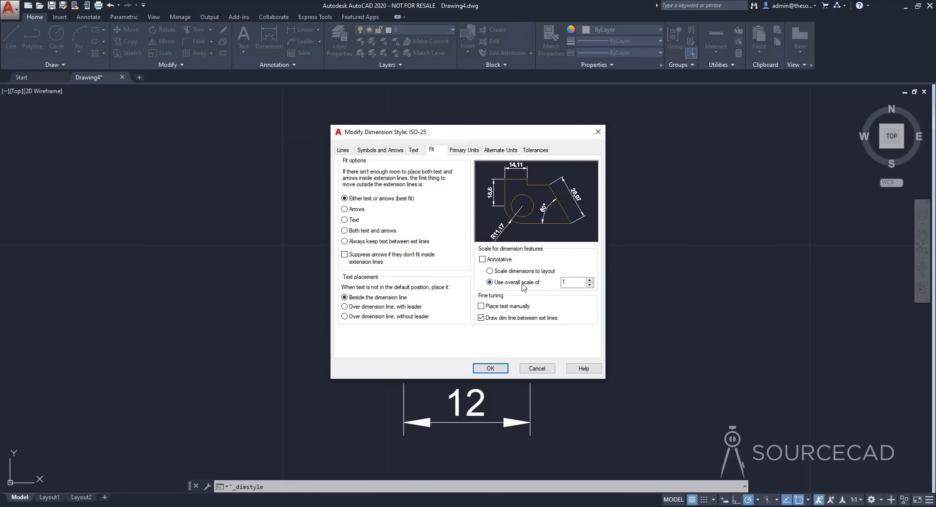
pyautogui.moveTo(523, 286)
pyautogui.moveTo(570, 283); pyautogui.dragTo(552, 283)
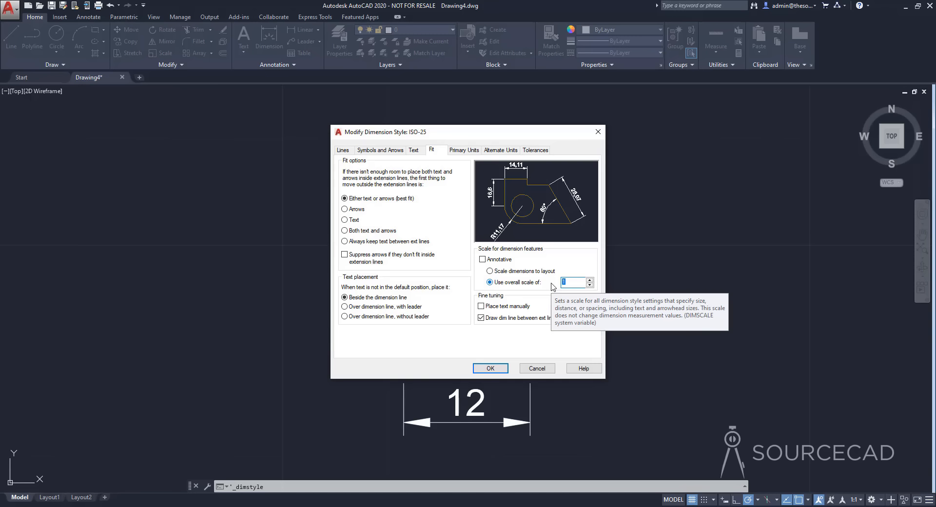
pyautogui.write('0.2')
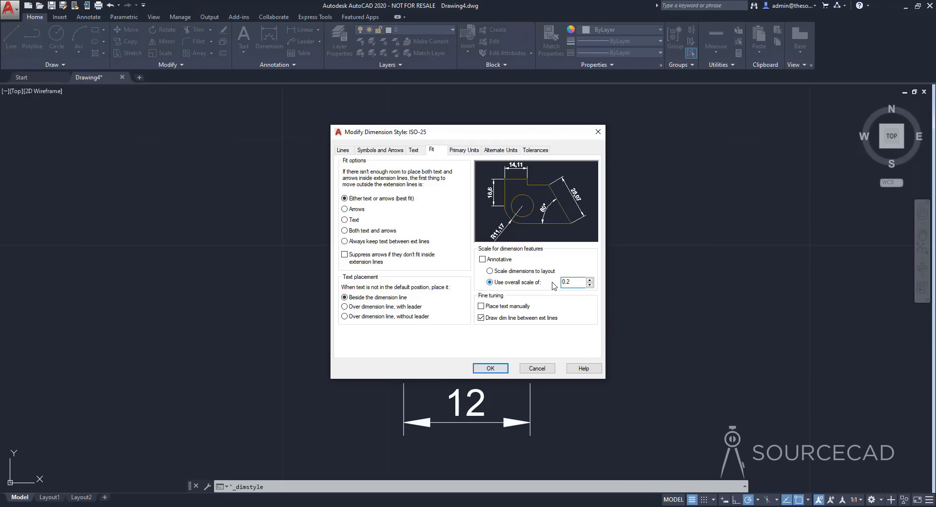
pyautogui.click(485, 369)
pyautogui.click(528, 331)
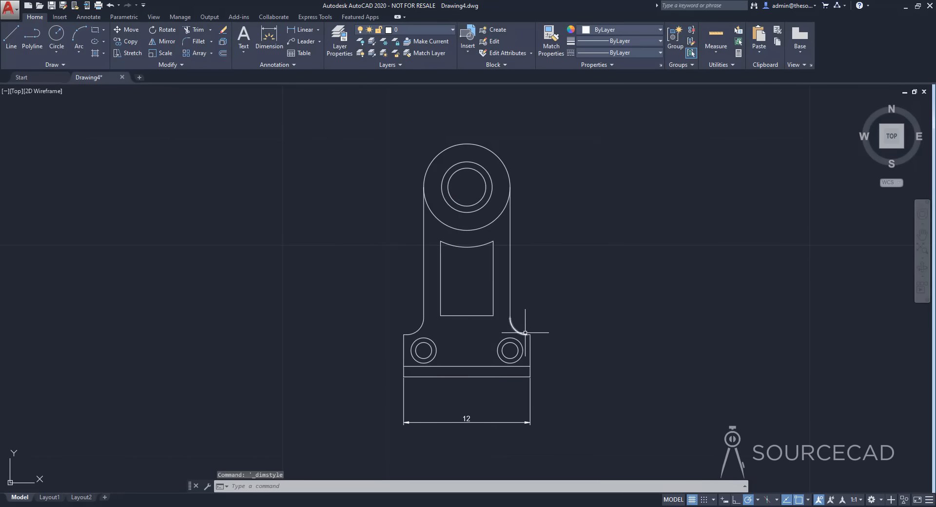
# Step: Move the base width dimension line up, closer to the bottom edge of the part
pyautogui.click(467, 434)
pyautogui.click(448, 404)
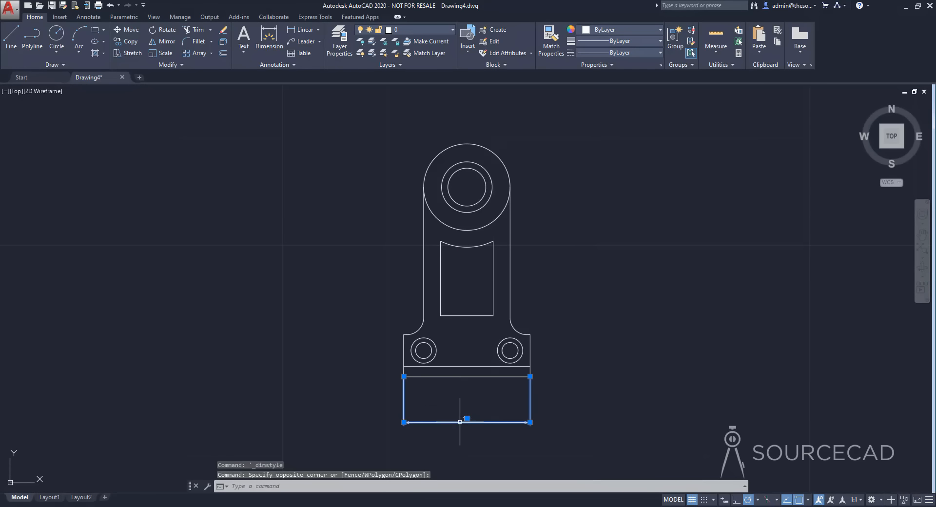
pyautogui.click(467, 418)
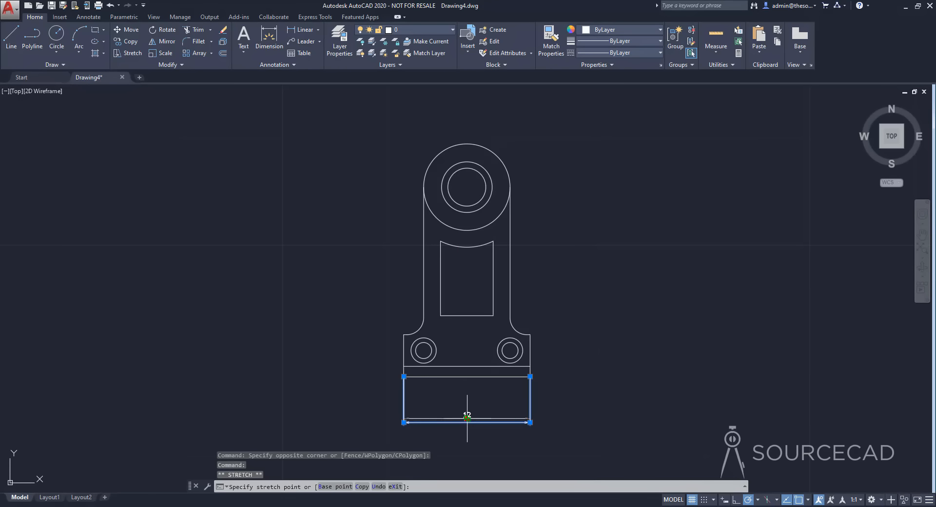
pyautogui.click(467, 390)
pyautogui.press('Escape')
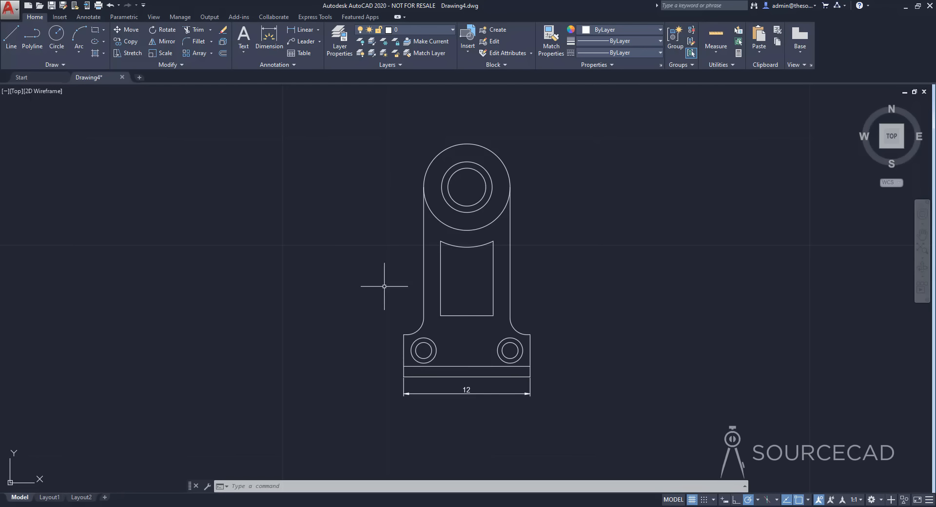
# Step: Add a radius dimension to the large outer circle, placed outside the part at its upper right
pyautogui.click(318, 30)
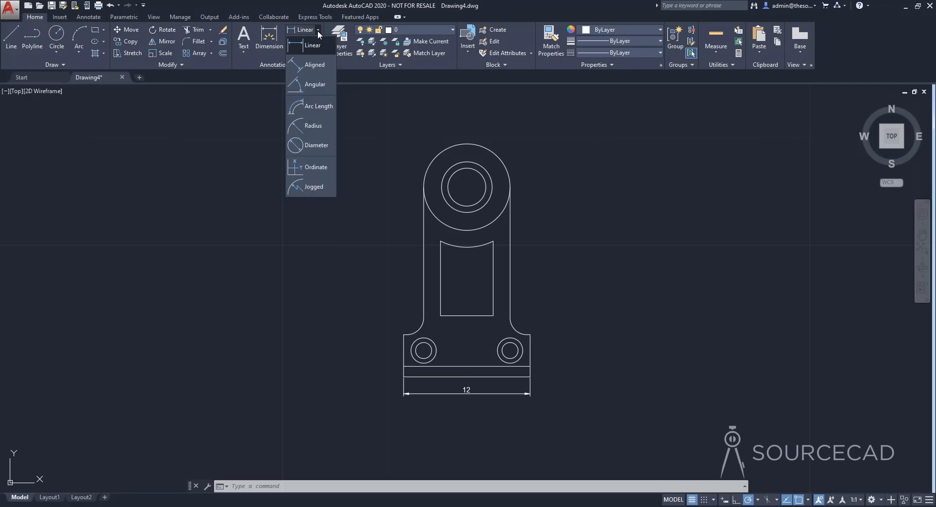
pyautogui.click(315, 125)
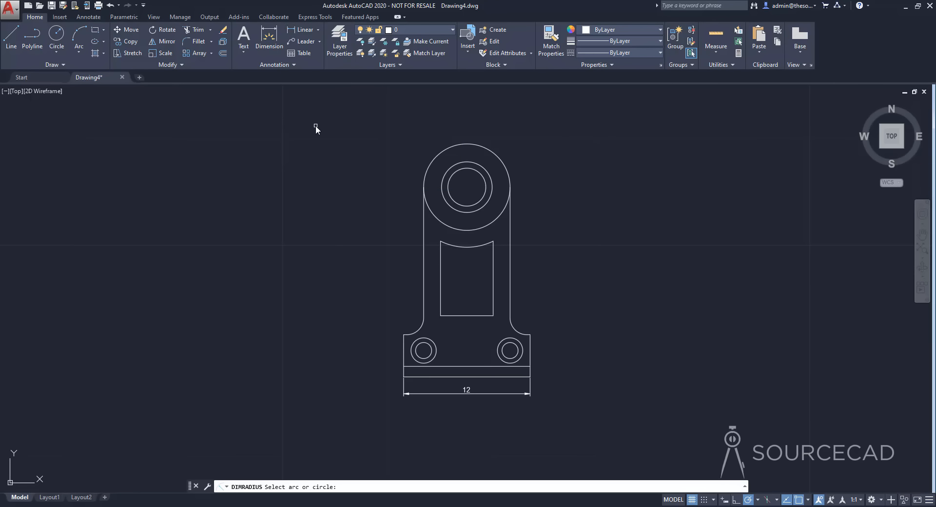
pyautogui.click(476, 144)
pyautogui.click(519, 123)
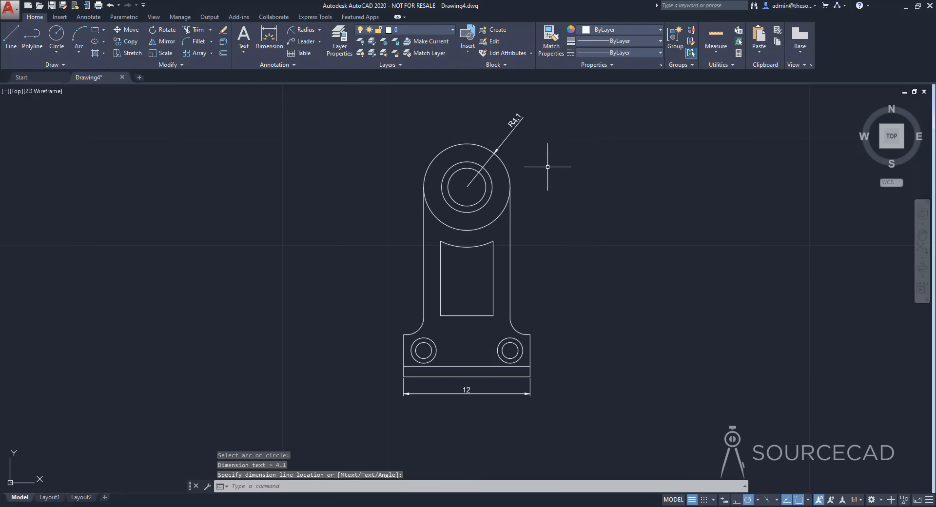
# Step: Add a diameter dimension to the middle of the three concentric circles, with its text outside the part at the lower right
pyautogui.click(319, 30)
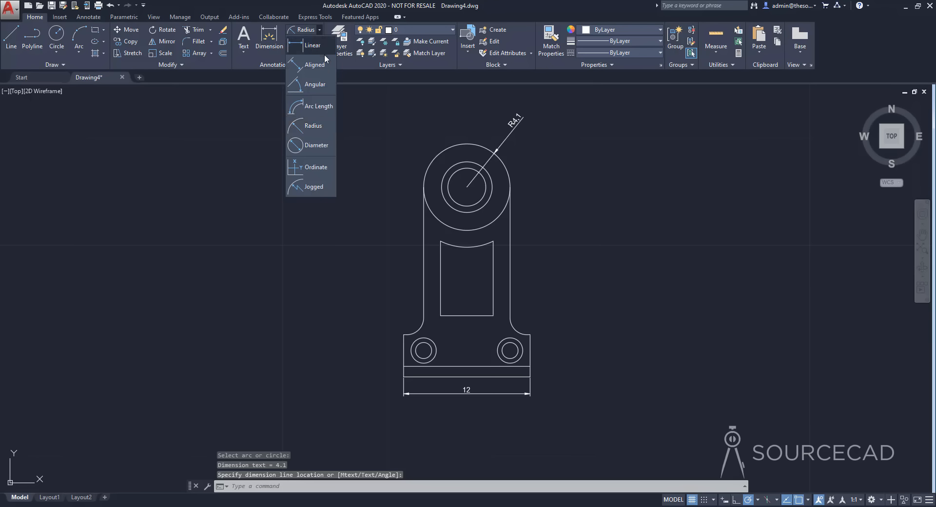
pyautogui.click(316, 154)
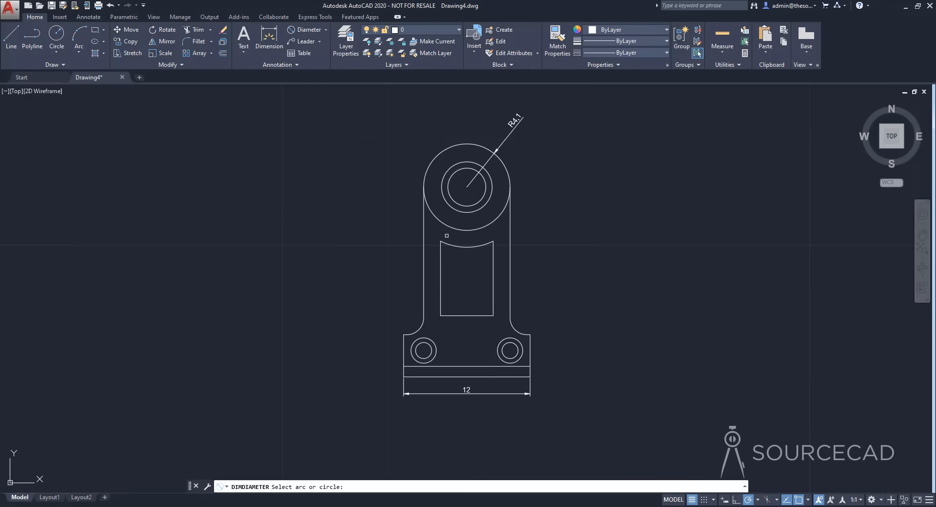
pyautogui.click(487, 207)
pyautogui.click(531, 235)
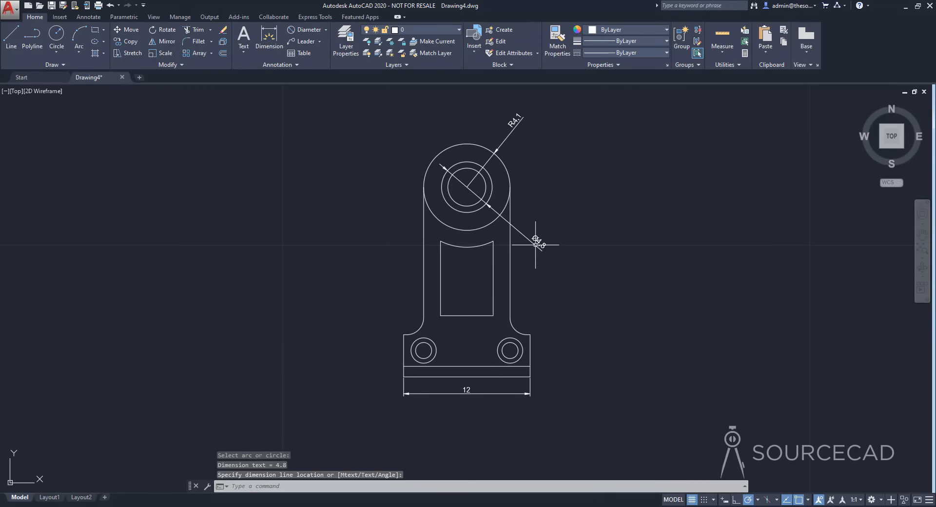
pyautogui.scroll(2, 537, 231)
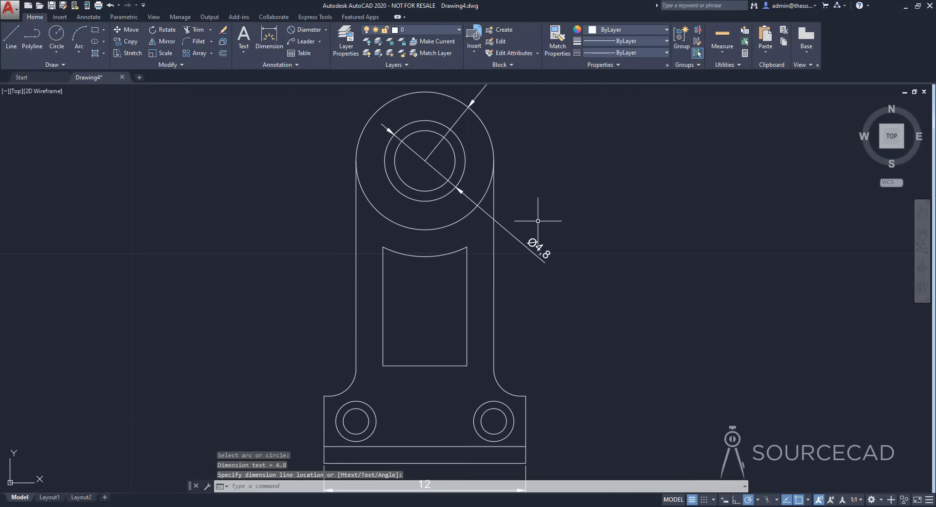
pyautogui.moveTo(536, 224); pyautogui.dragTo(530, 256, button='middle')
pyautogui.moveTo(504, 176); pyautogui.dragTo(494, 223, button='middle')
pyautogui.scroll(-2, 512, 215)
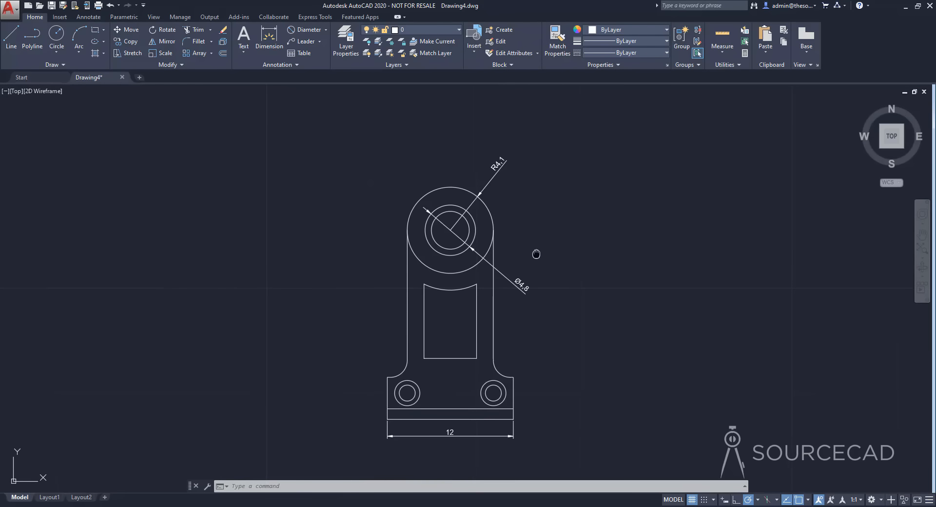
pyautogui.moveTo(537, 255); pyautogui.dragTo(544, 227, button='middle')
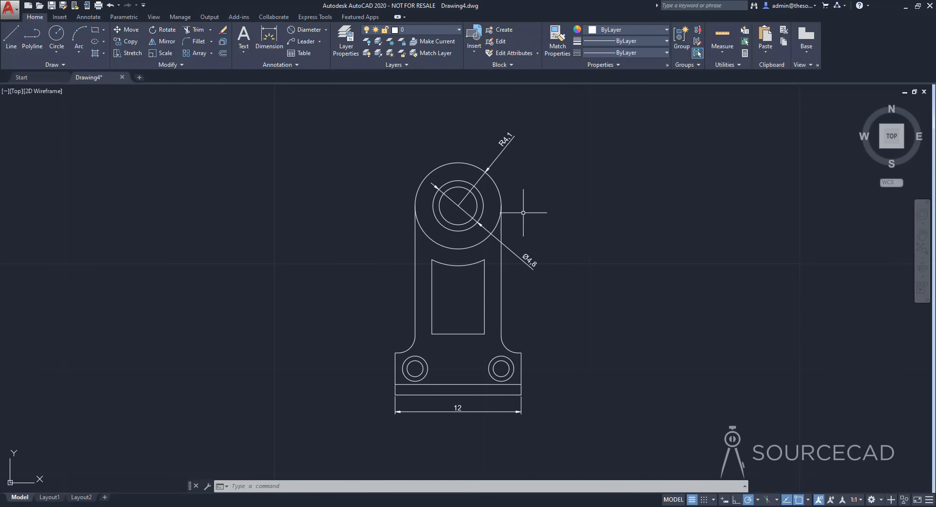
# Step: Add an angular dimension between the left and bottom edges of the central cutout, placed inside the corner
pyautogui.click(327, 31)
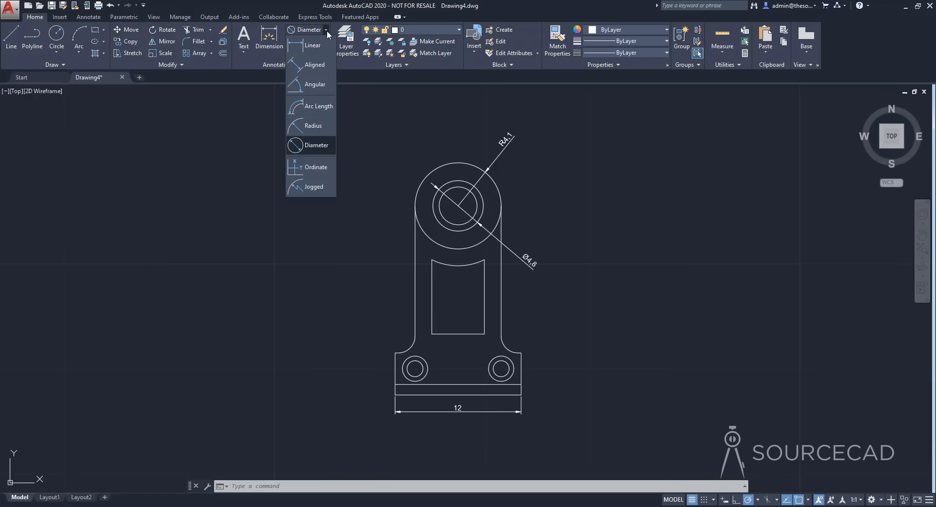
pyautogui.click(320, 85)
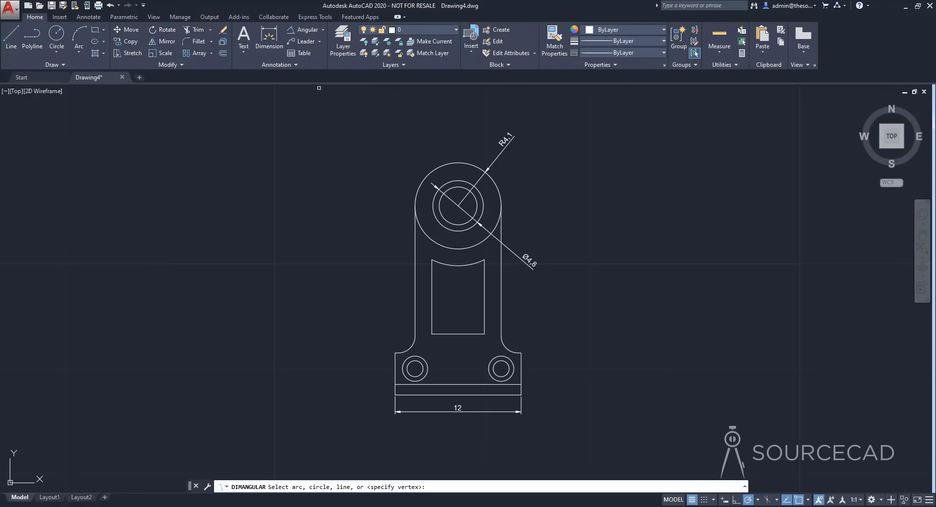
pyautogui.click(431, 304)
pyautogui.click(446, 333)
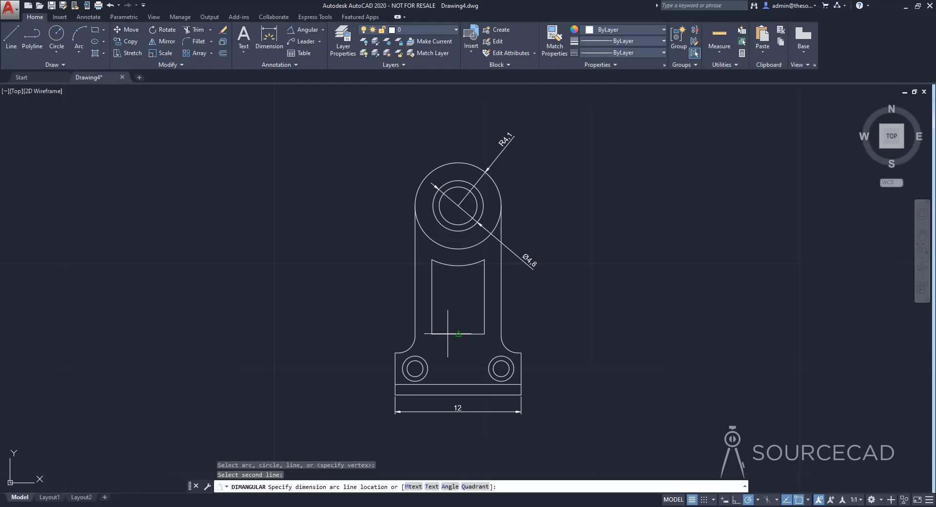
pyautogui.click(449, 314)
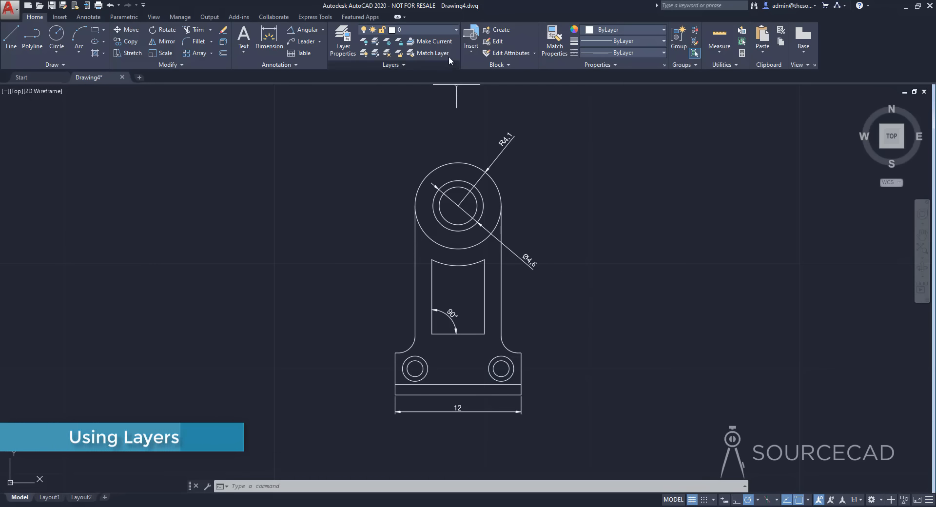
# Step: Create a new layer named dim and close the layer manager
pyautogui.click(446, 30)
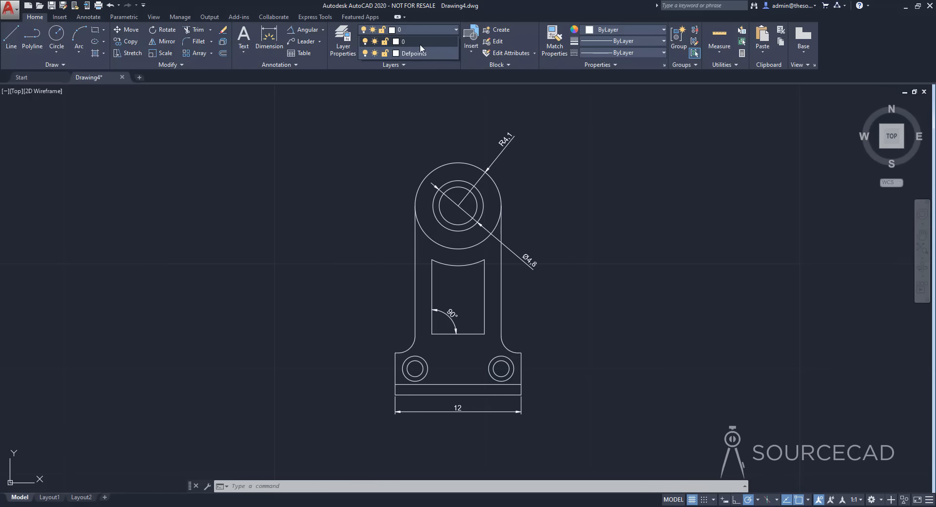
pyautogui.click(448, 27)
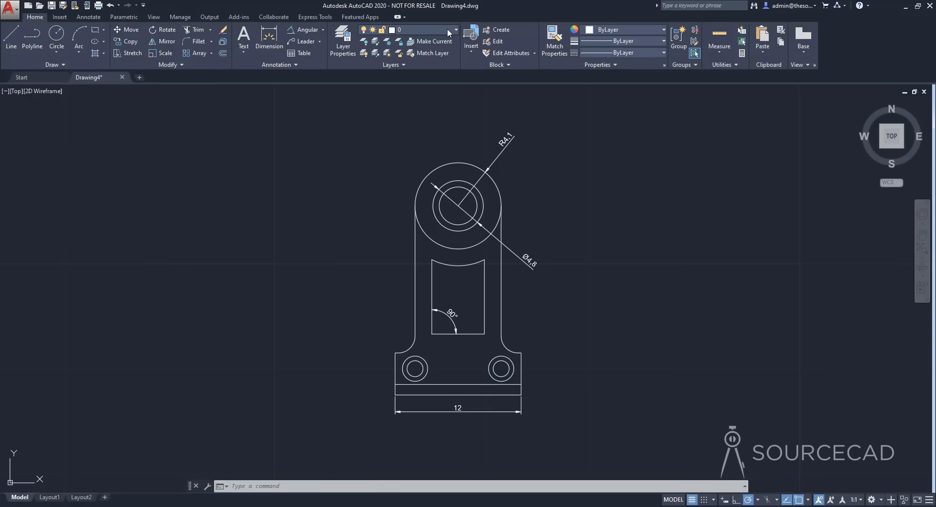
pyautogui.click(344, 39)
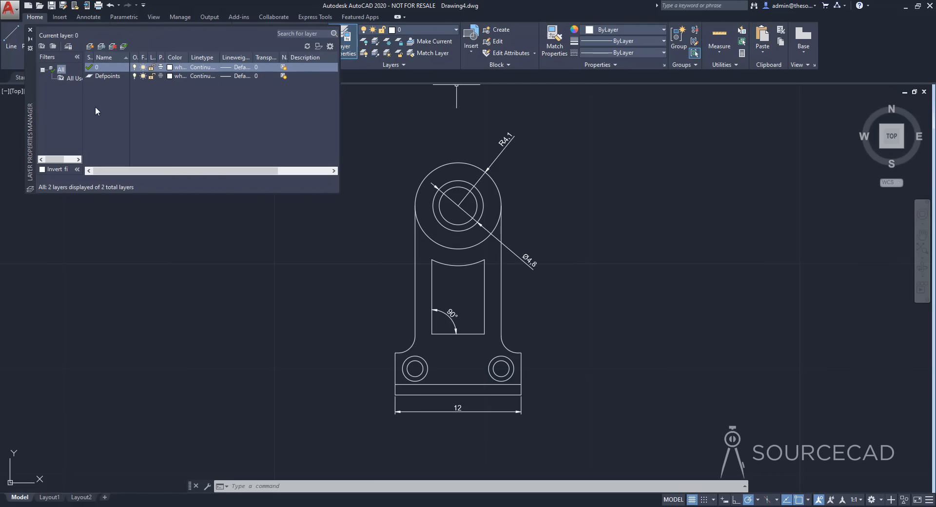
pyautogui.moveTo(27, 111); pyautogui.dragTo(42, 228)
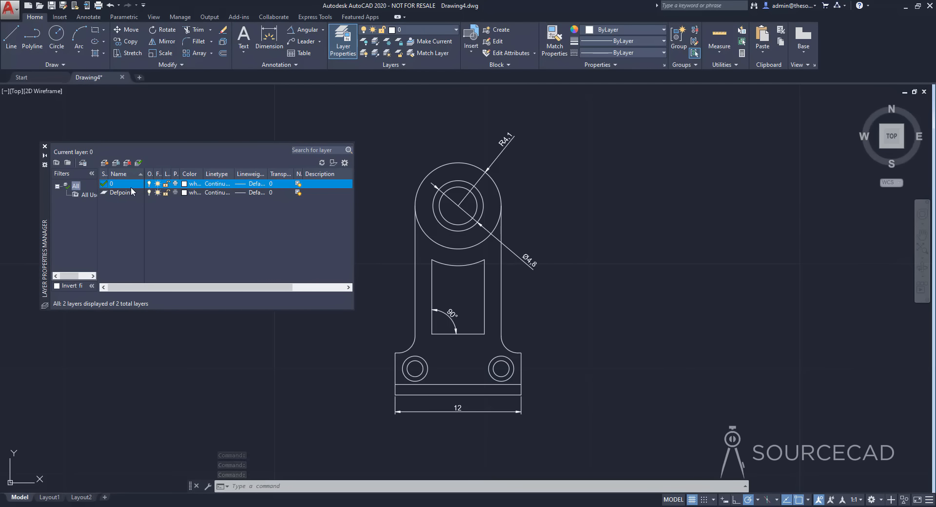
pyautogui.click(104, 163)
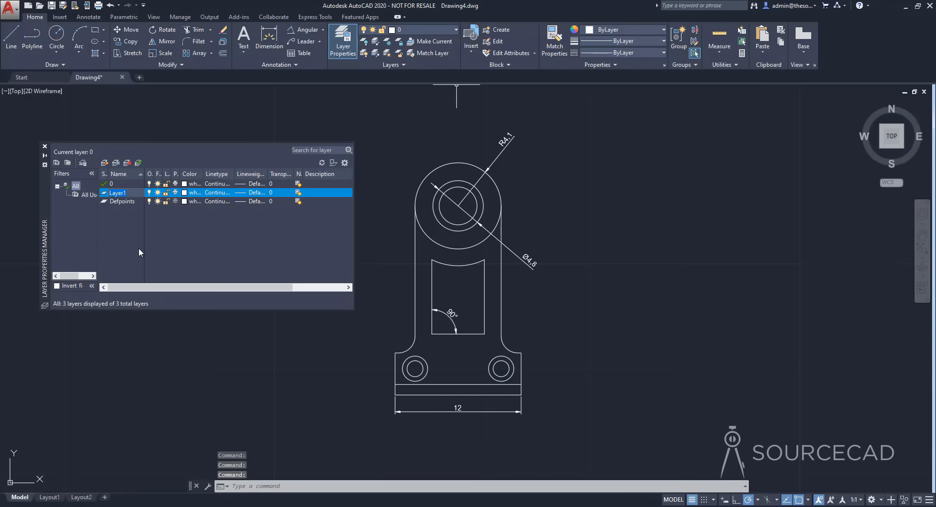
pyautogui.write('dim')
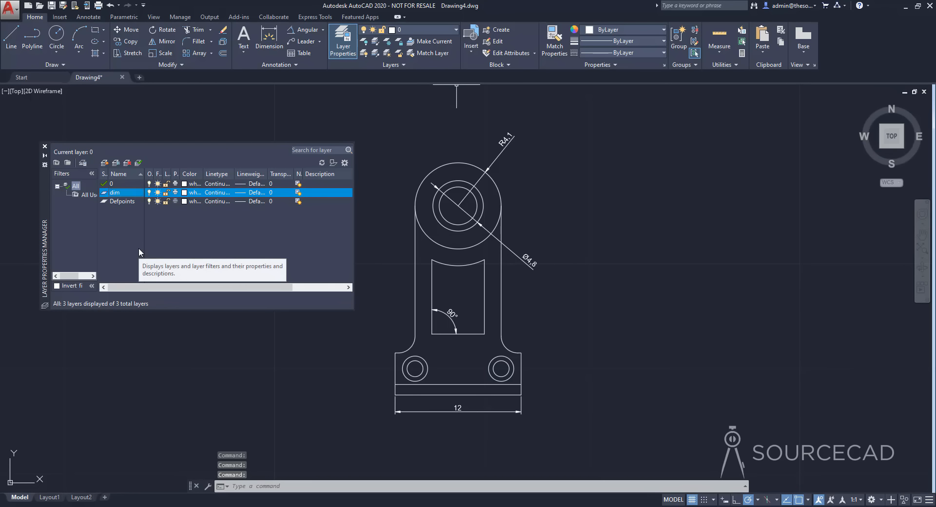
pyautogui.click(45, 146)
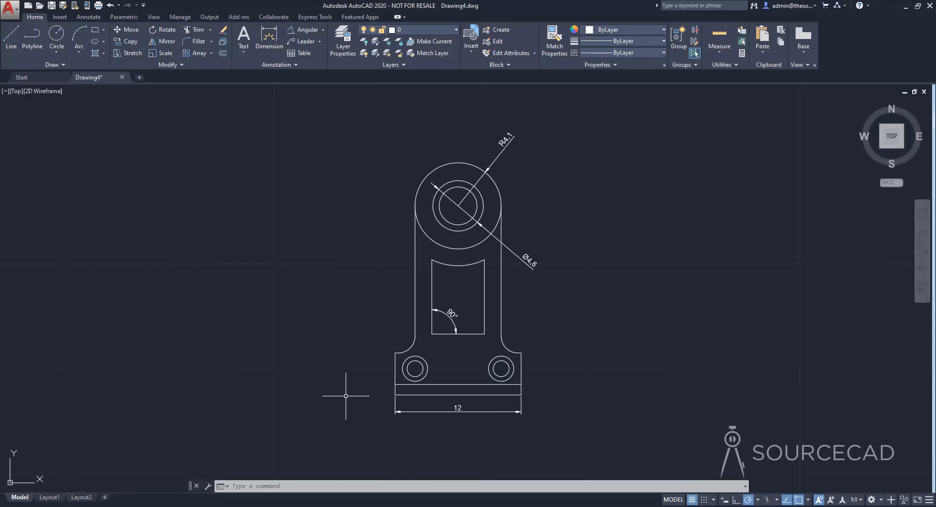
# Step: Move the linear, angular, diameter and radius dimensions onto the dim layer and clear the selection
pyautogui.click(404, 411)
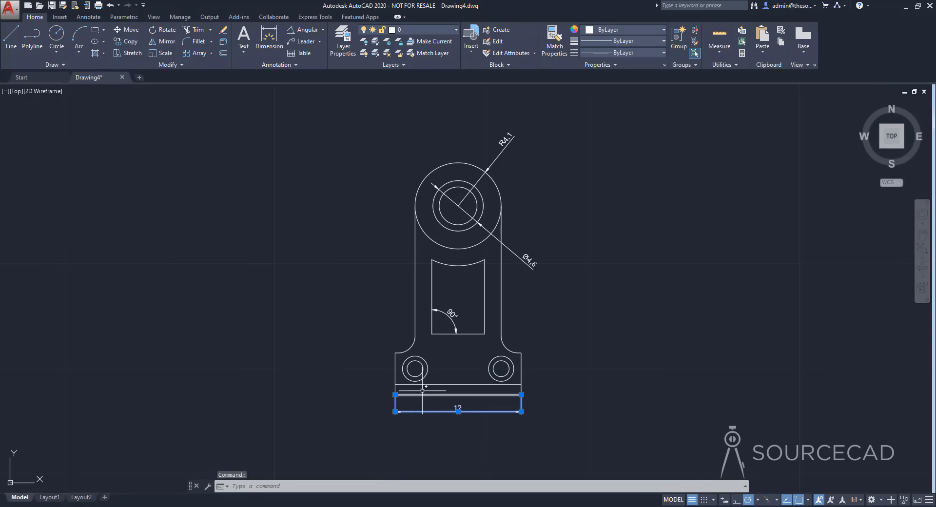
pyautogui.click(446, 317)
pyautogui.click(529, 261)
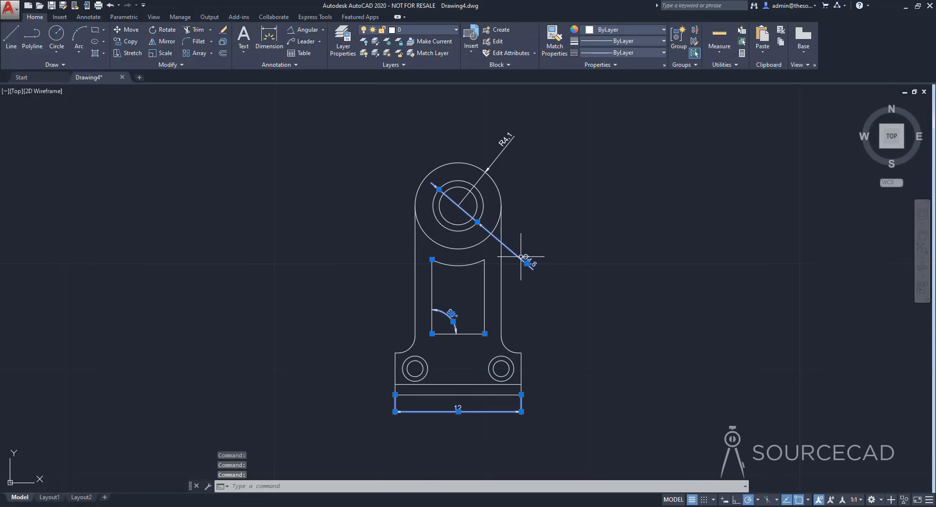
pyautogui.click(511, 140)
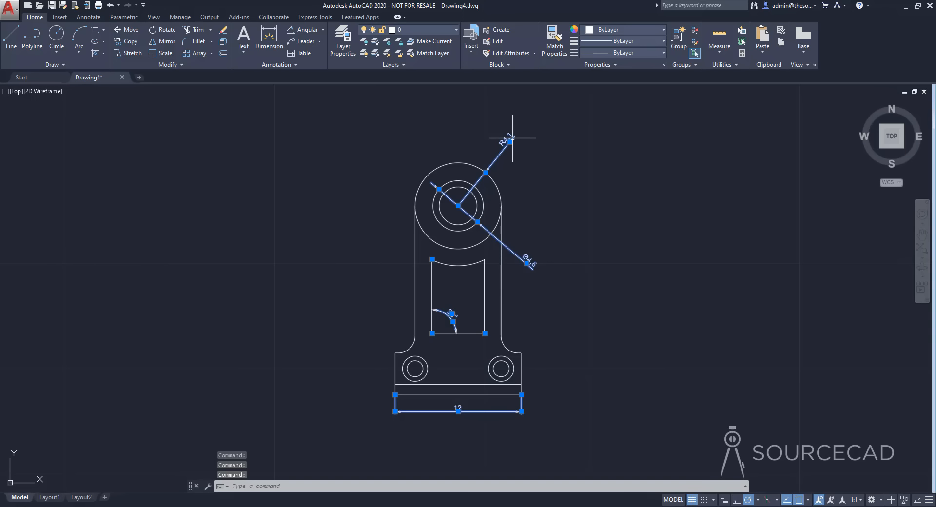
pyautogui.click(456, 30)
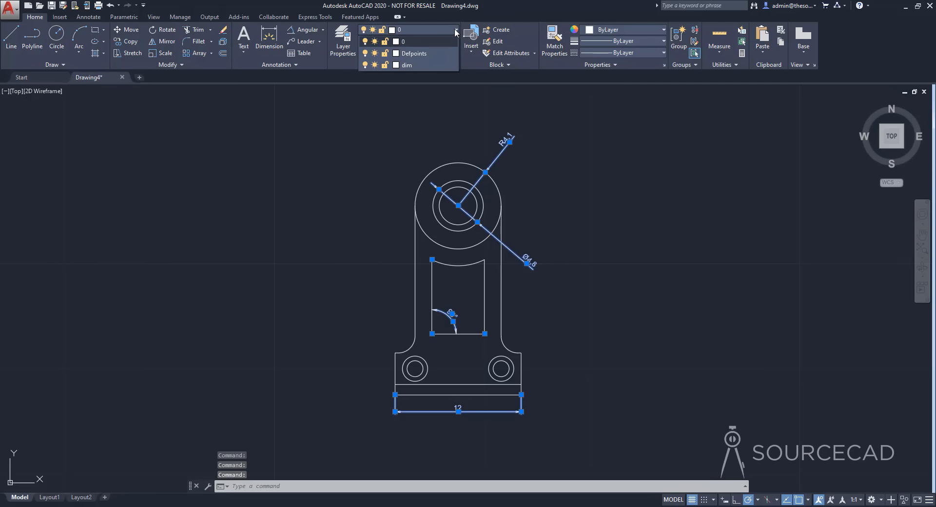
pyautogui.click(417, 64)
pyautogui.press('Escape')
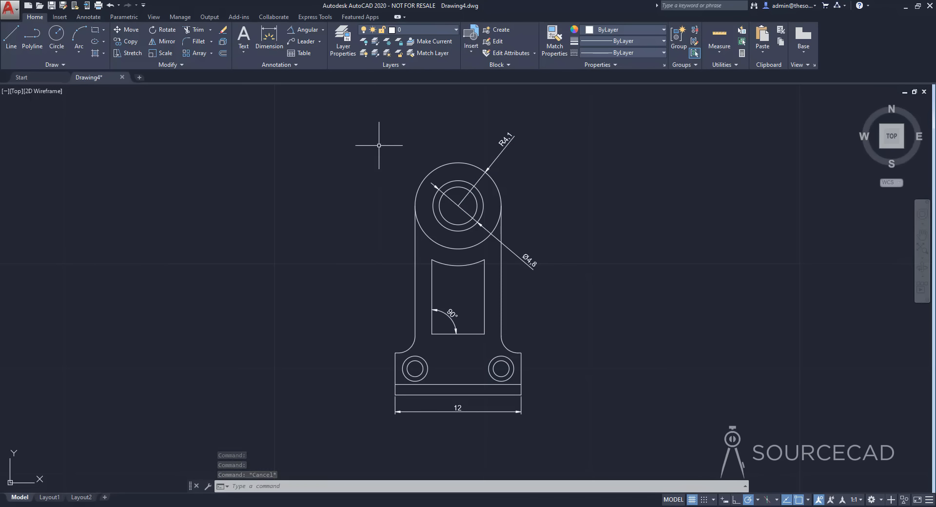
# Step: Set the dim layer's color to red, index color 1
pyautogui.click(454, 30)
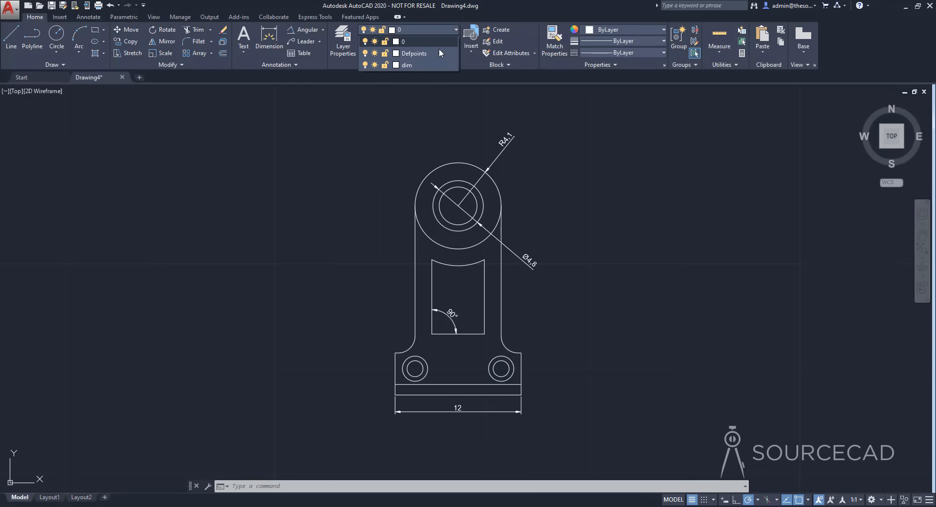
pyautogui.click(396, 65)
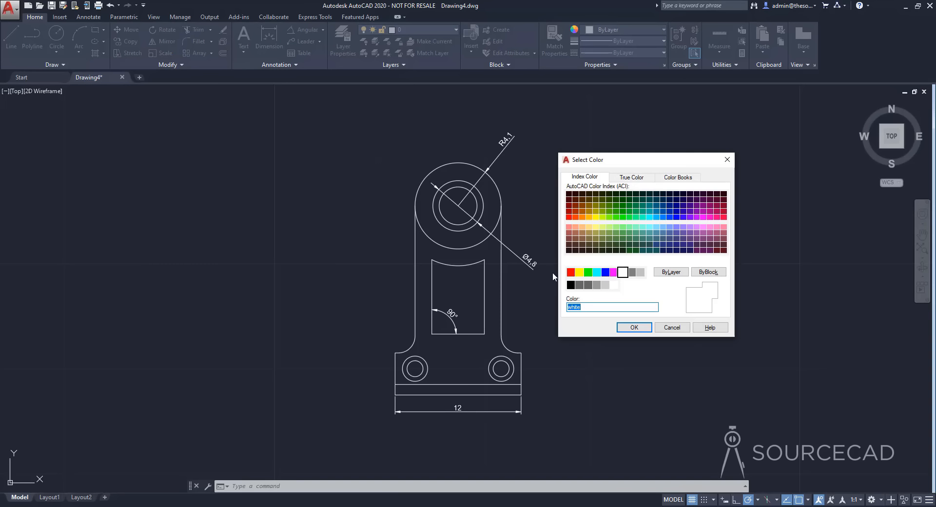
pyautogui.click(571, 272)
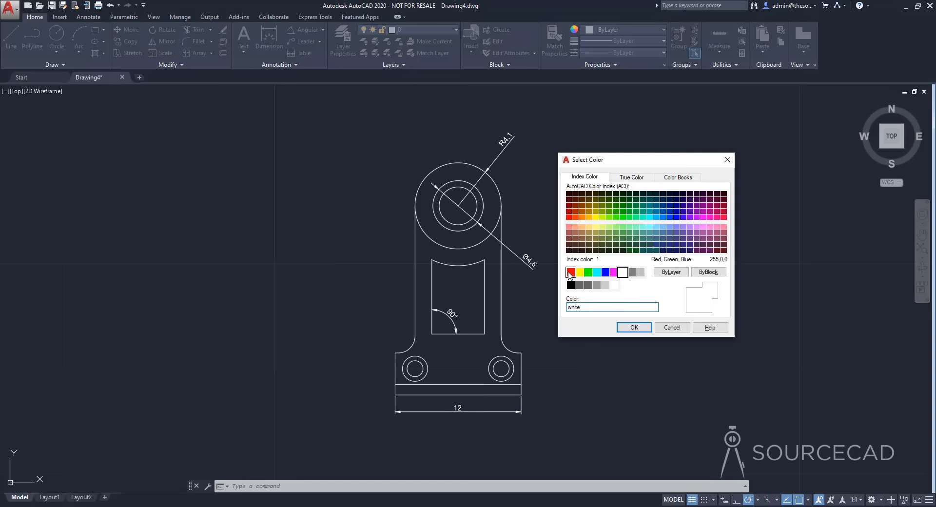
pyautogui.click(633, 327)
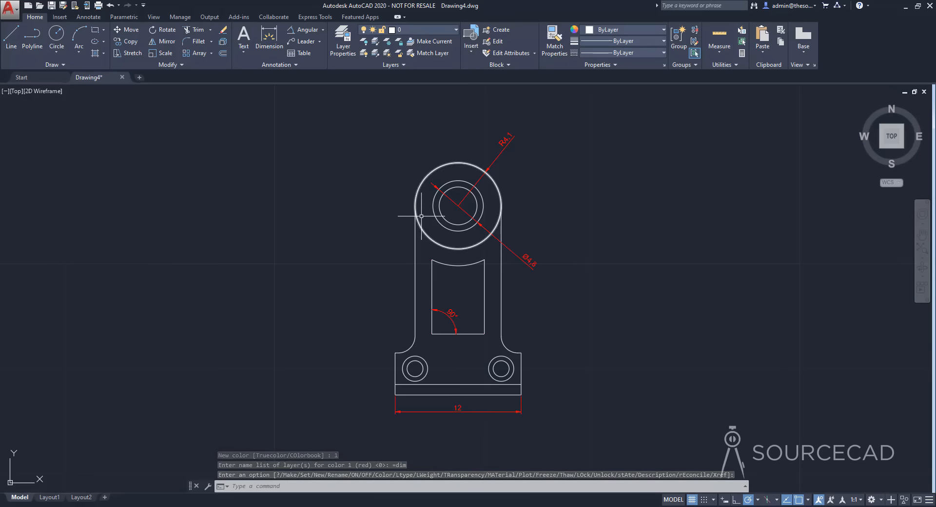
# Step: Turn the dim layer off to hide the dimensions and turn it back on
pyautogui.click(446, 26)
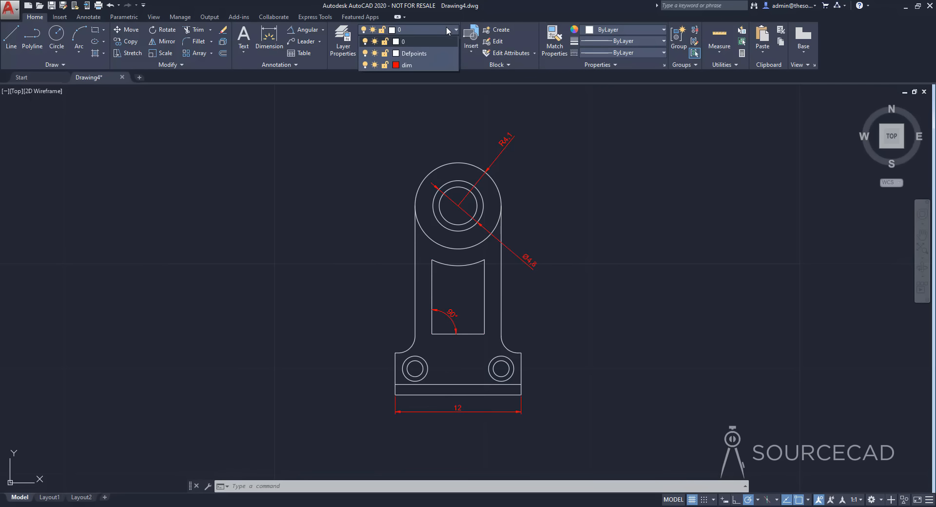
pyautogui.click(365, 65)
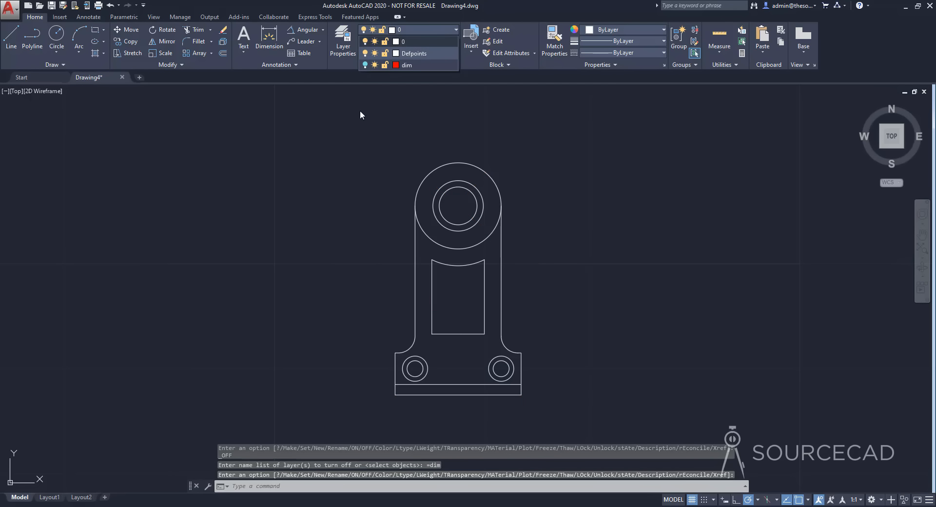
pyautogui.click(350, 185)
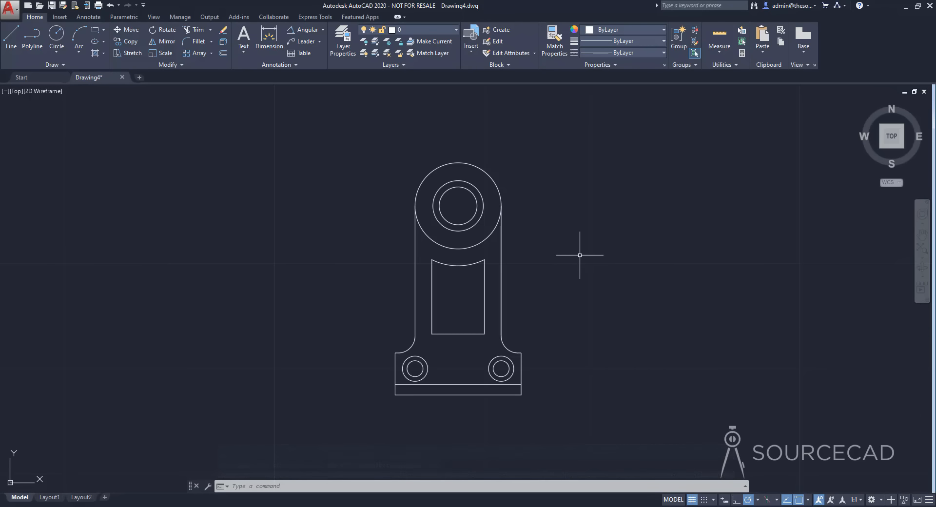
pyautogui.click(451, 30)
pyautogui.click(365, 65)
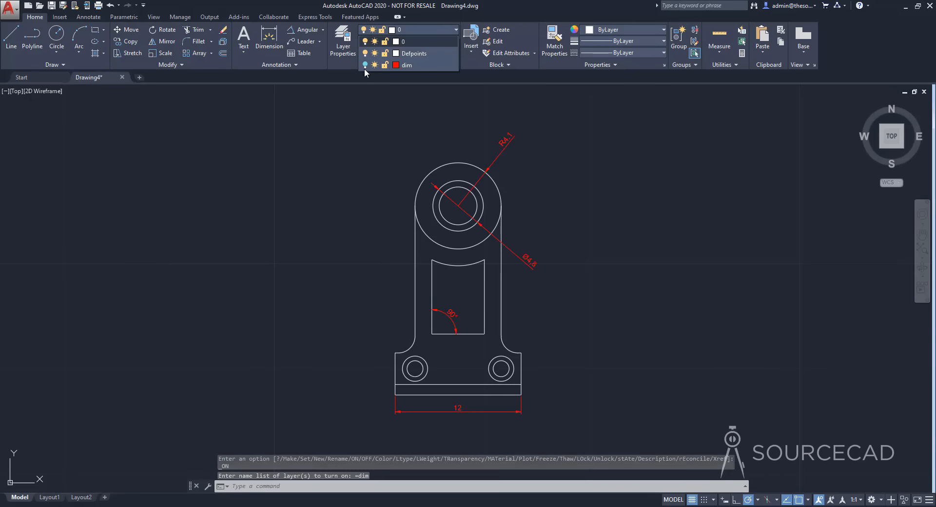
pyautogui.click(360, 232)
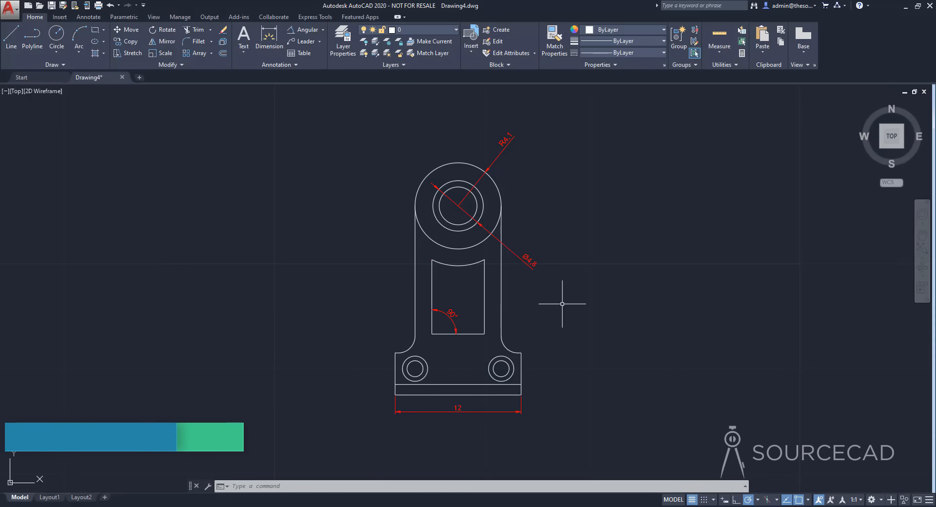
# Step: Draw an upright rectangle in the empty space to the right of the bracket
pyautogui.moveTo(559, 306); pyautogui.dragTo(341, 309, button='middle')
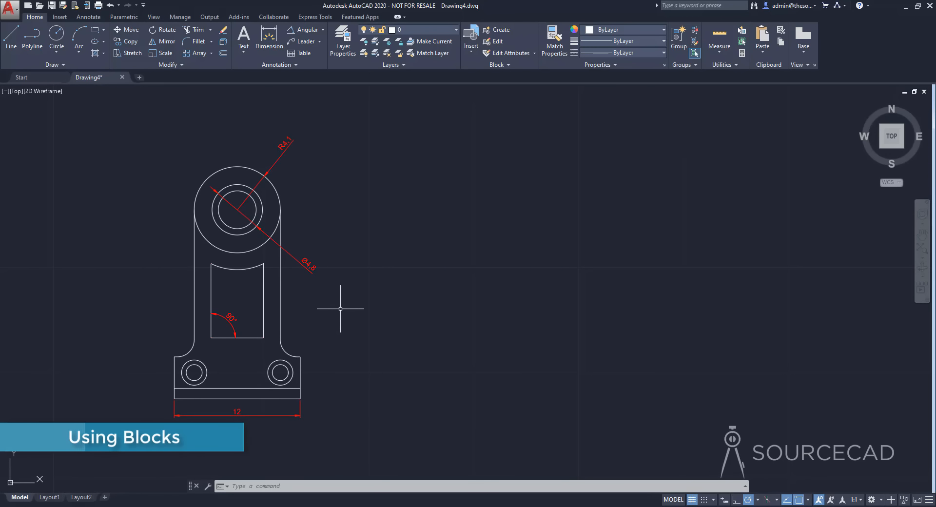
pyautogui.click(95, 32)
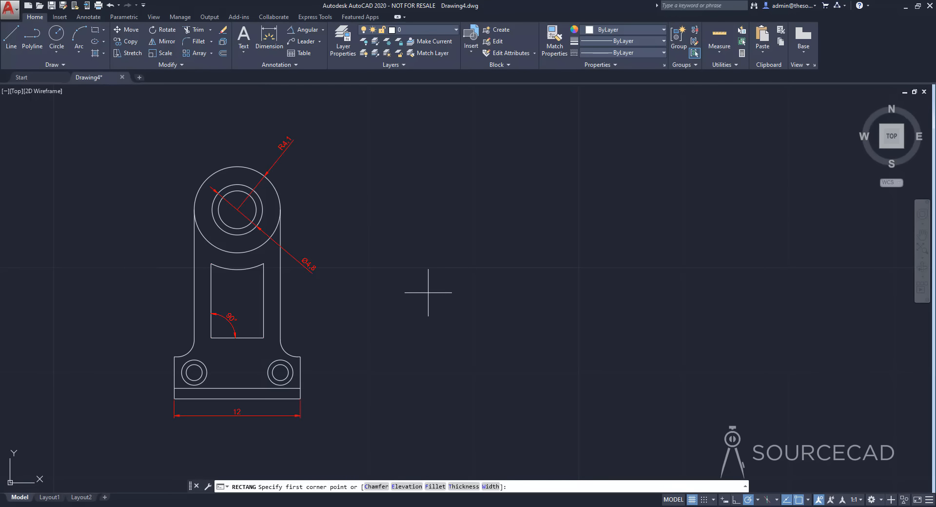
pyautogui.click(442, 317)
pyautogui.click(510, 215)
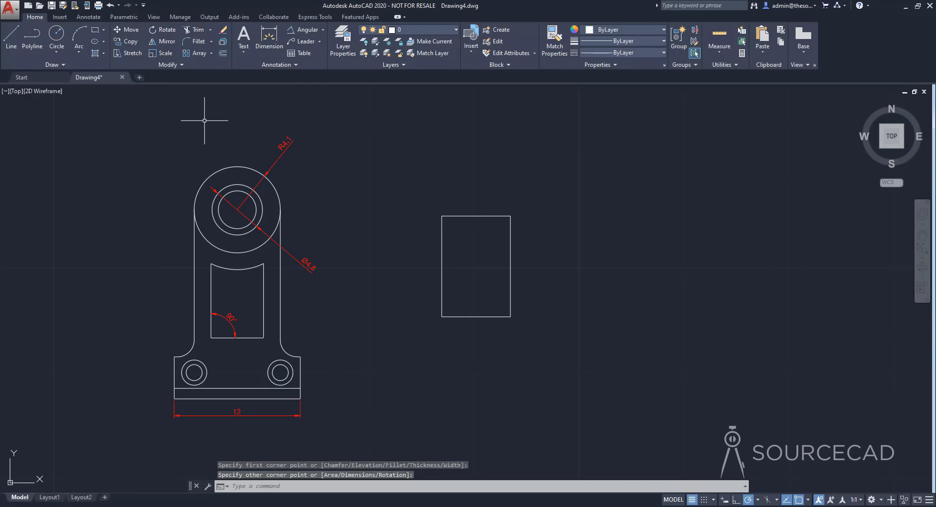
# Step: Draw a three-point arc bulging upward between the rectangle's two upper corners to form a rounded window top
pyautogui.click(79, 37)
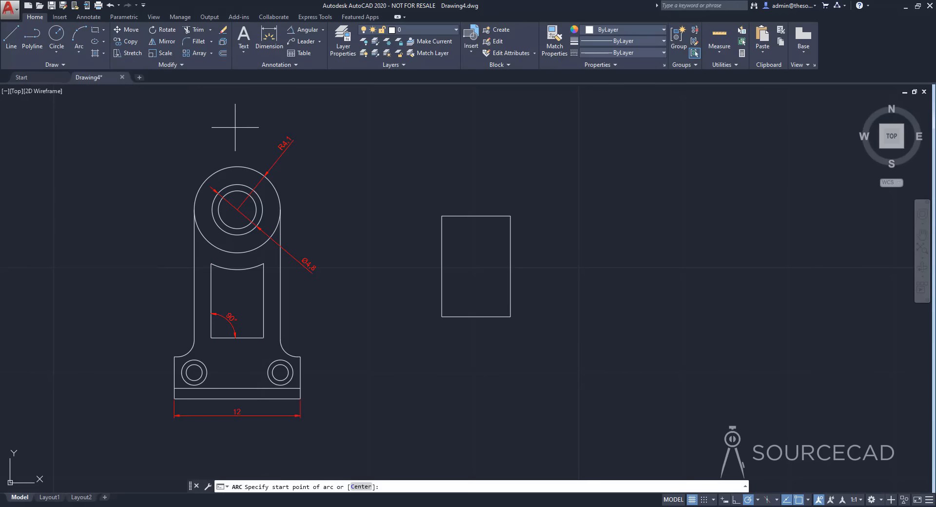
pyautogui.click(441, 215)
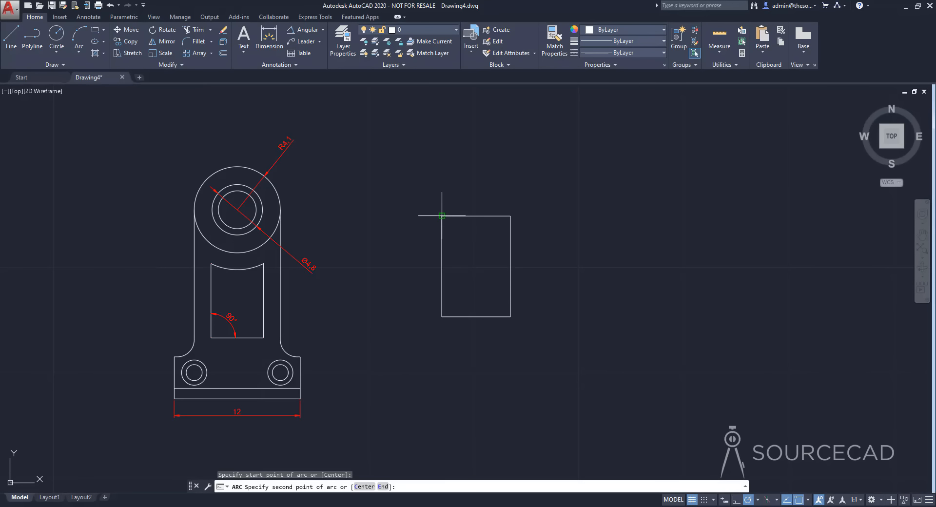
pyautogui.click(475, 180)
pyautogui.click(511, 216)
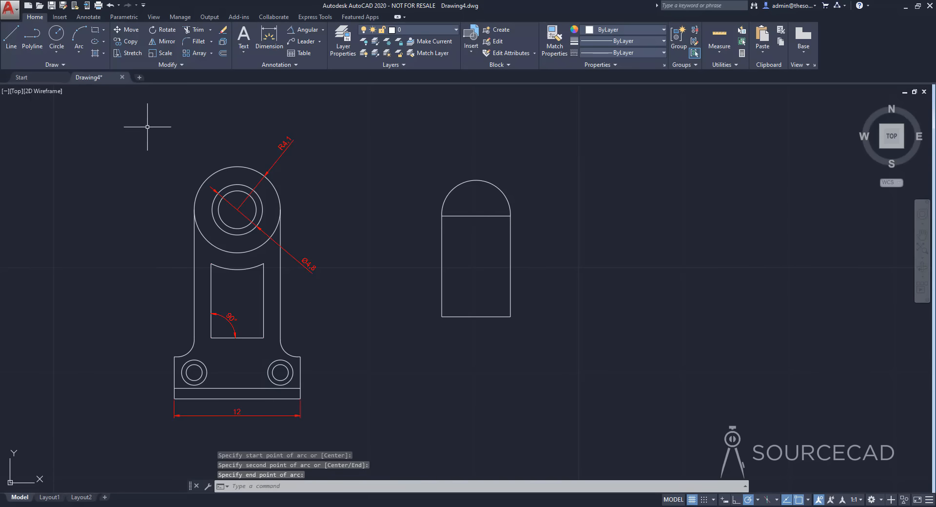
# Step: Divide the rectangle into four panes with a vertical and a horizontal line joining the midpoints of its opposite edges
pyautogui.click(11, 36)
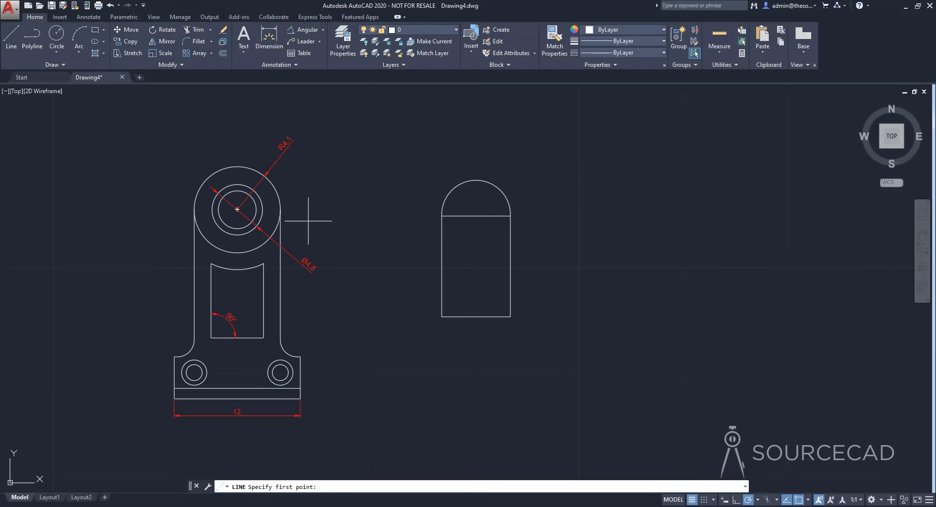
pyautogui.click(476, 216)
pyautogui.click(476, 317)
pyautogui.press('Return')
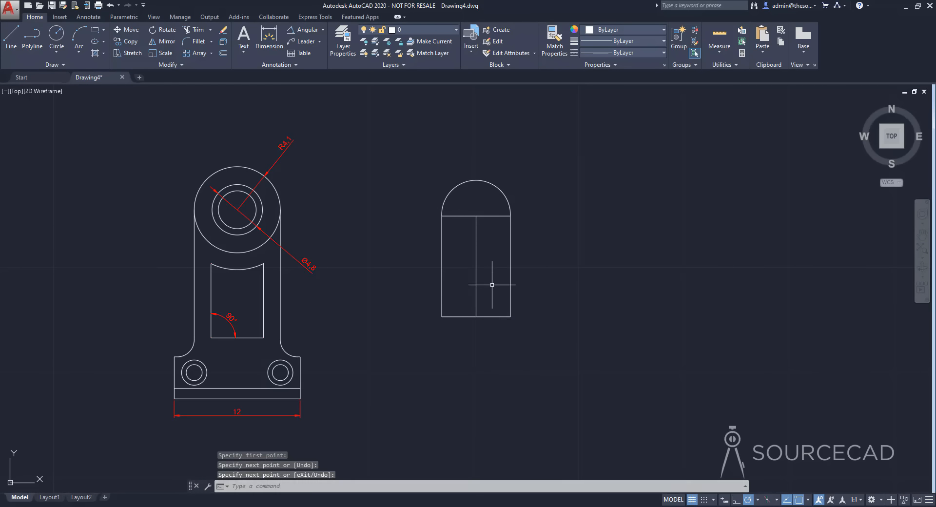
pyautogui.press('Return')
pyautogui.click(511, 266)
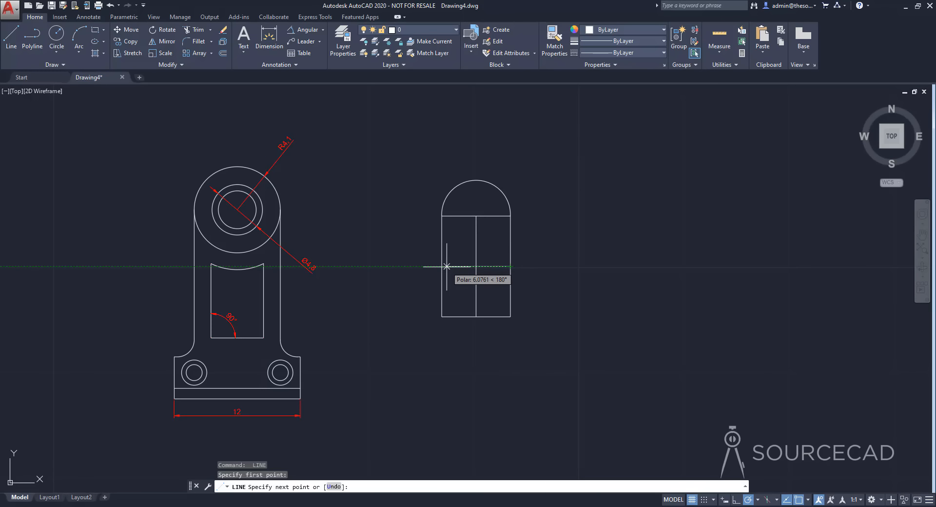
pyautogui.click(442, 266)
pyautogui.press('Return')
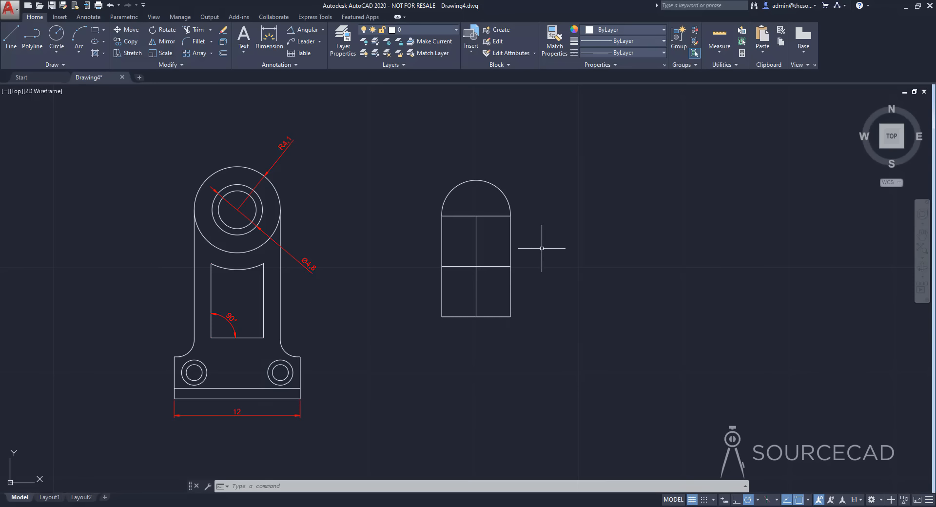
# Step: Create a block named window from the arched window's four objects, with its base point at the rectangle's lower-left corner
pyautogui.click(505, 31)
pyautogui.moveTo(473, 166); pyautogui.dragTo(688, 159)
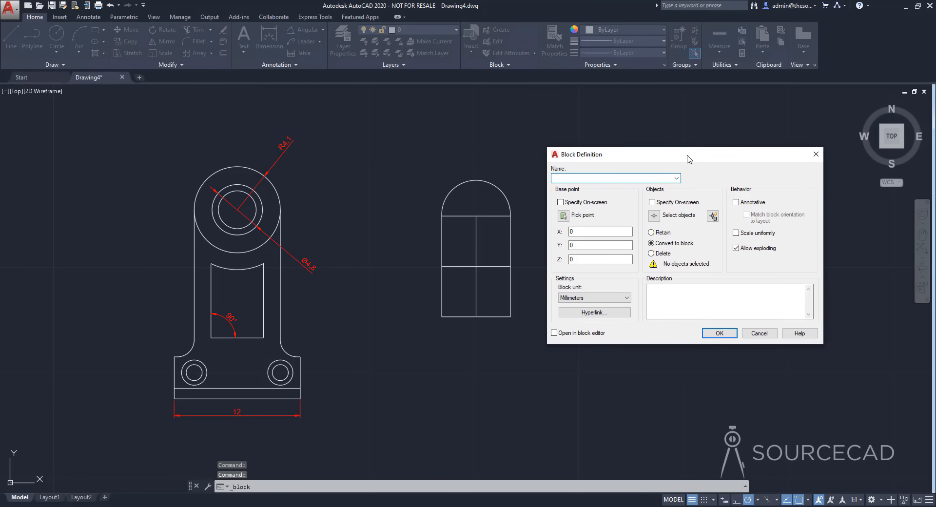
pyautogui.write('window')
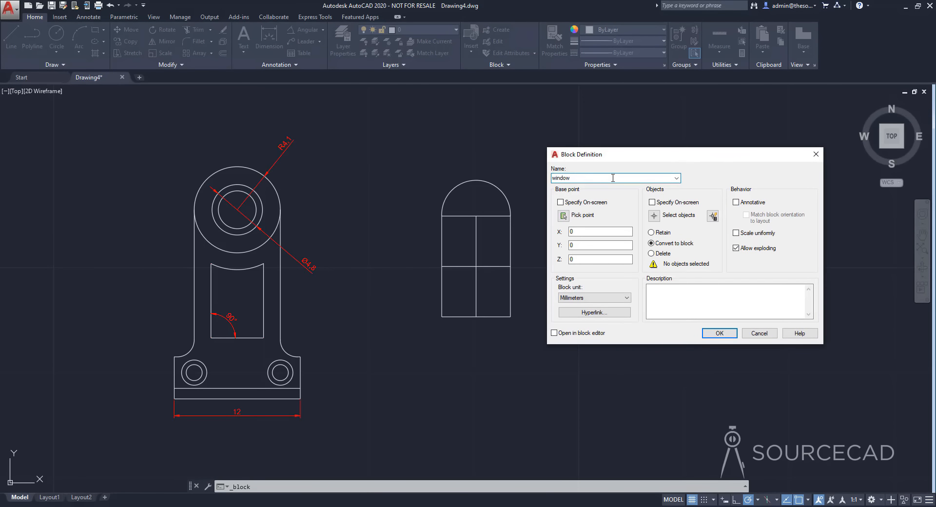
pyautogui.click(565, 214)
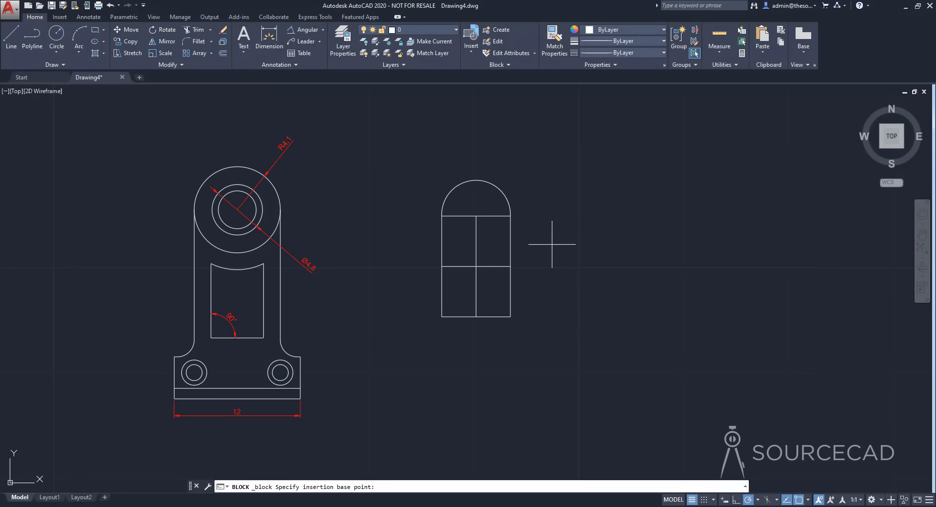
pyautogui.click(441, 317)
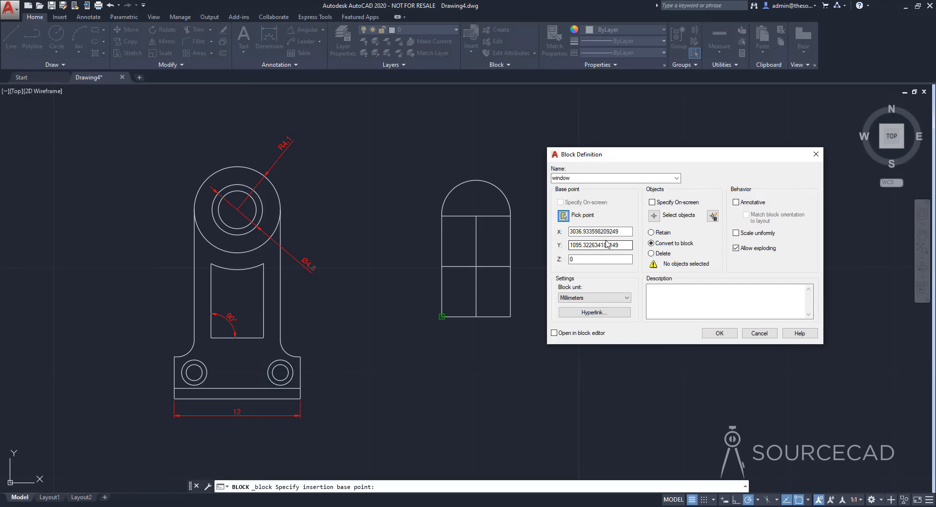
pyautogui.click(654, 217)
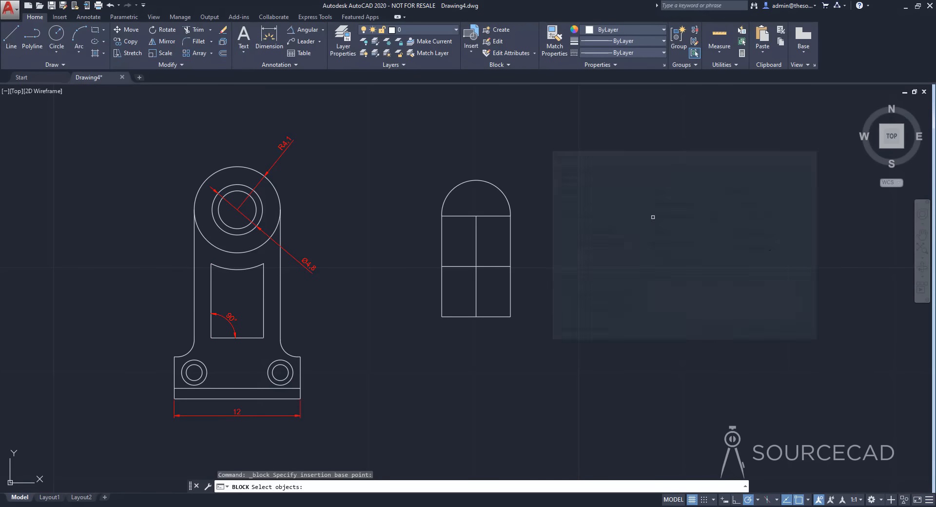
pyautogui.click(551, 346)
pyautogui.click(439, 163)
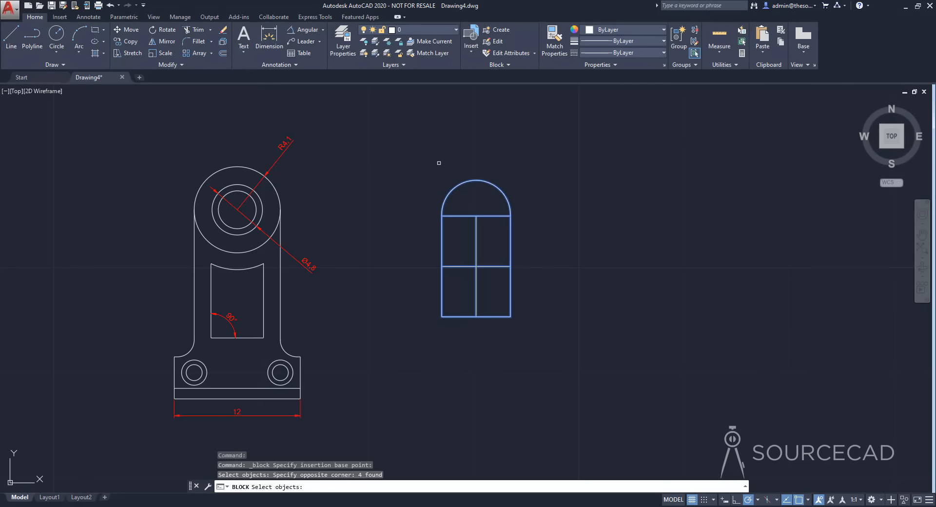
pyautogui.press('Return')
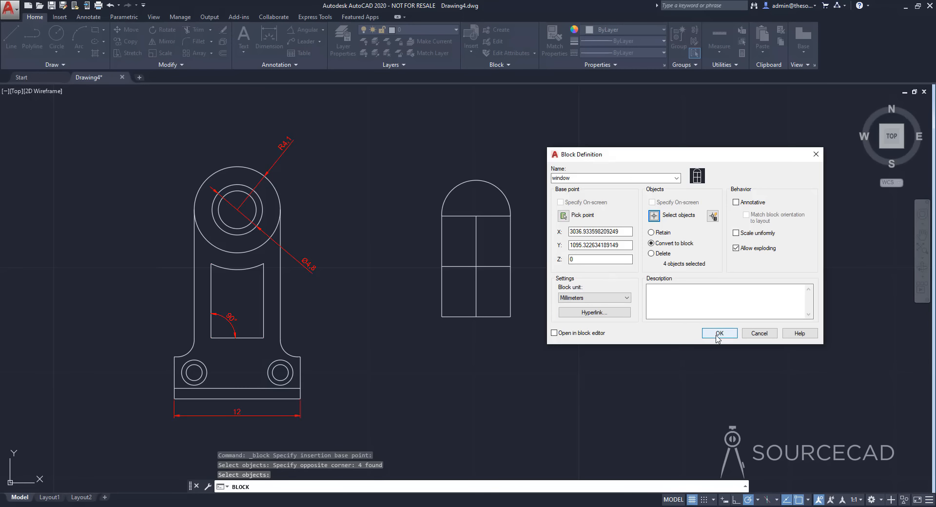
pyautogui.click(716, 335)
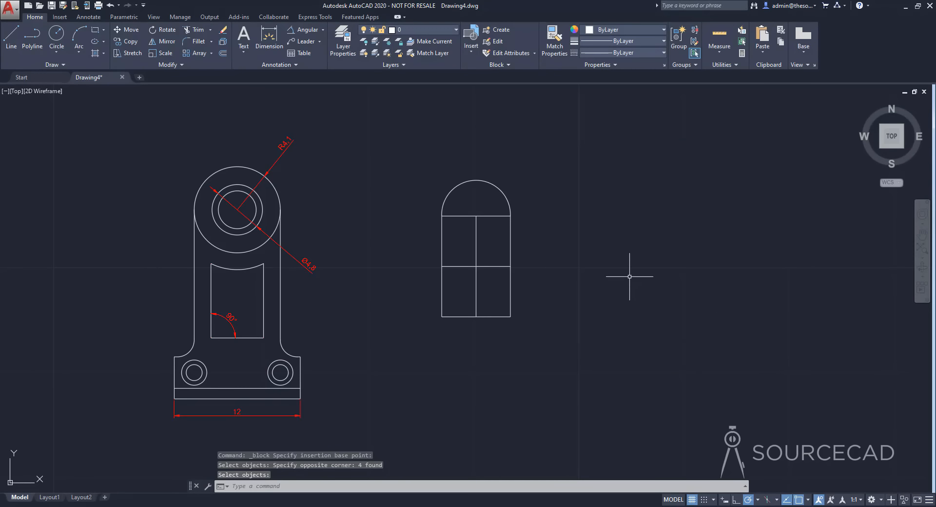
# Step: Select the arched window to check that it behaves as a single block, and deselect it
pyautogui.click(504, 194)
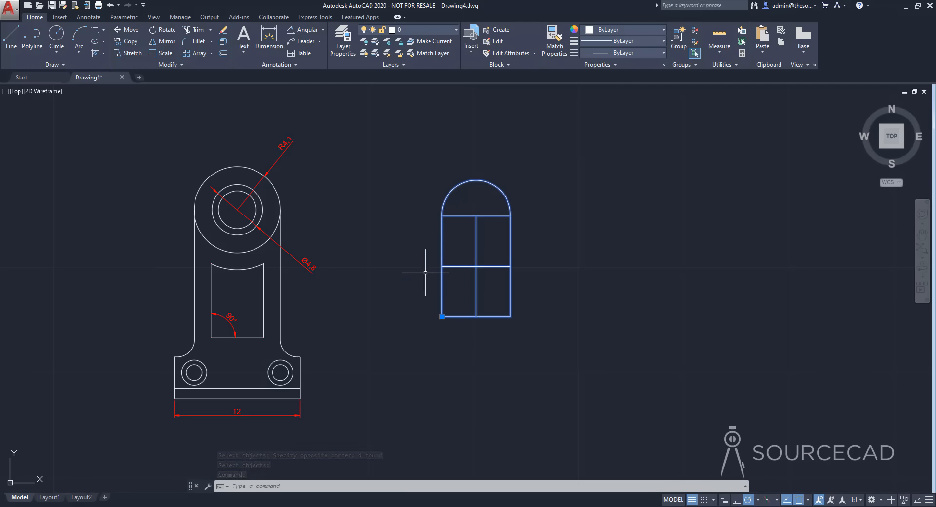
pyautogui.press('Escape')
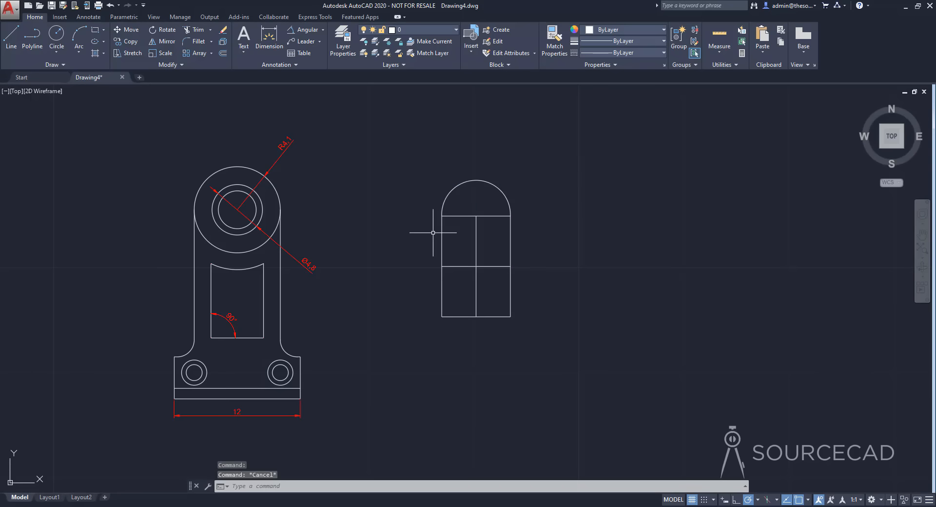
pyautogui.scroll(-3, 433, 233)
pyautogui.moveTo(514, 255); pyautogui.dragTo(432, 263, button='middle')
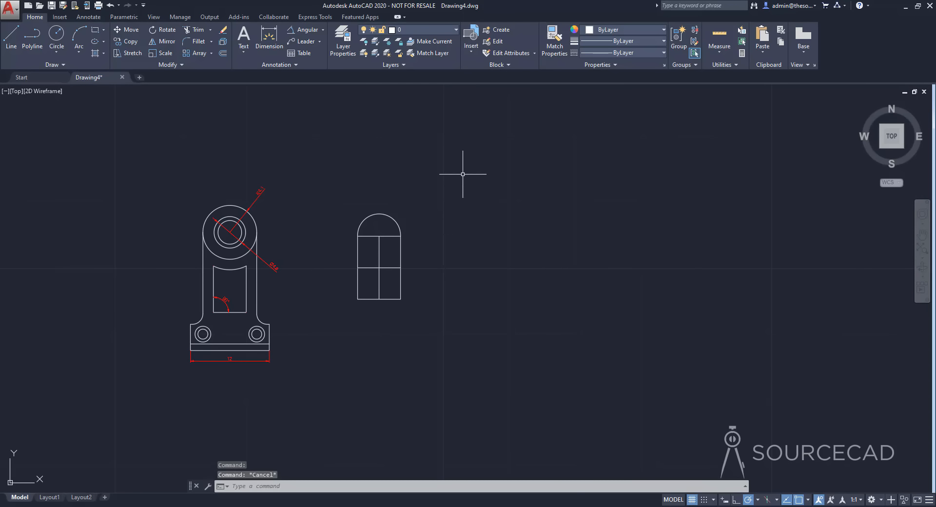
# Step: Insert two instances of the window block in a row beside the original arched window
pyautogui.click(470, 44)
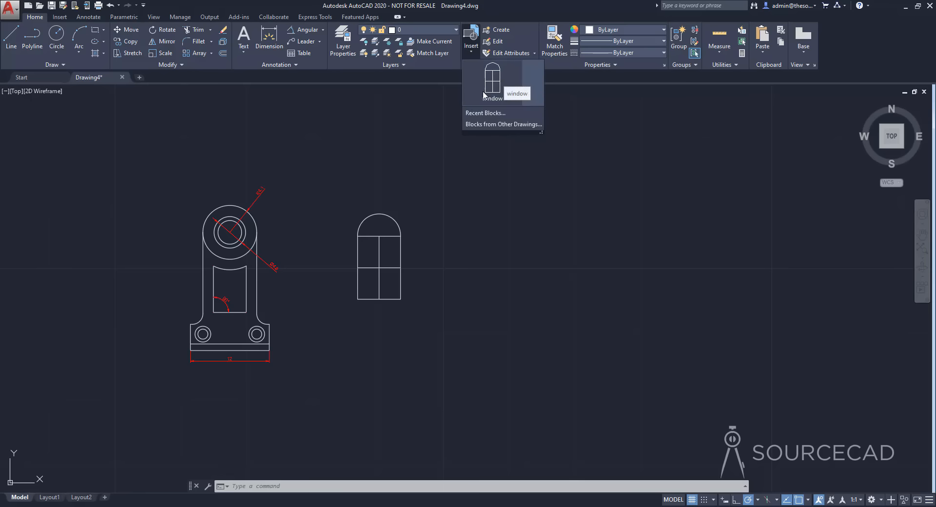
pyautogui.click(493, 80)
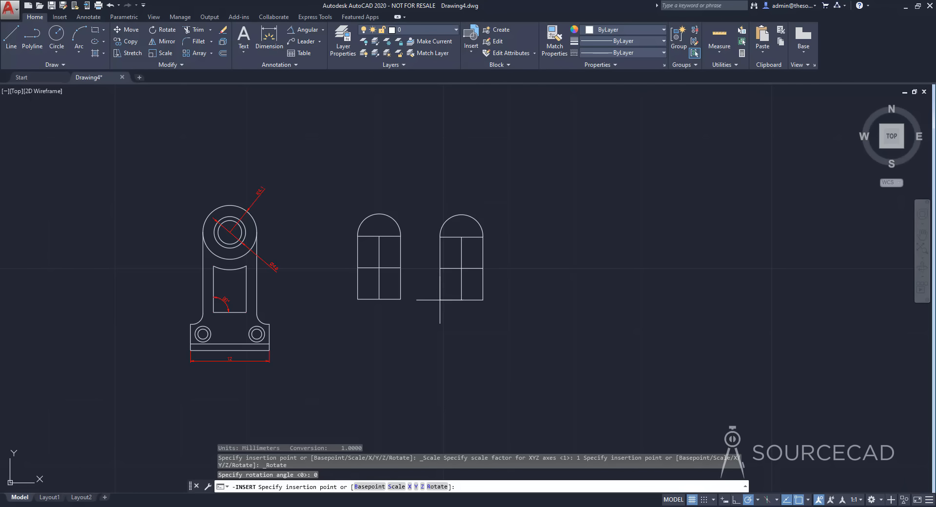
pyautogui.click(440, 301)
pyautogui.click(471, 37)
pyautogui.click(493, 81)
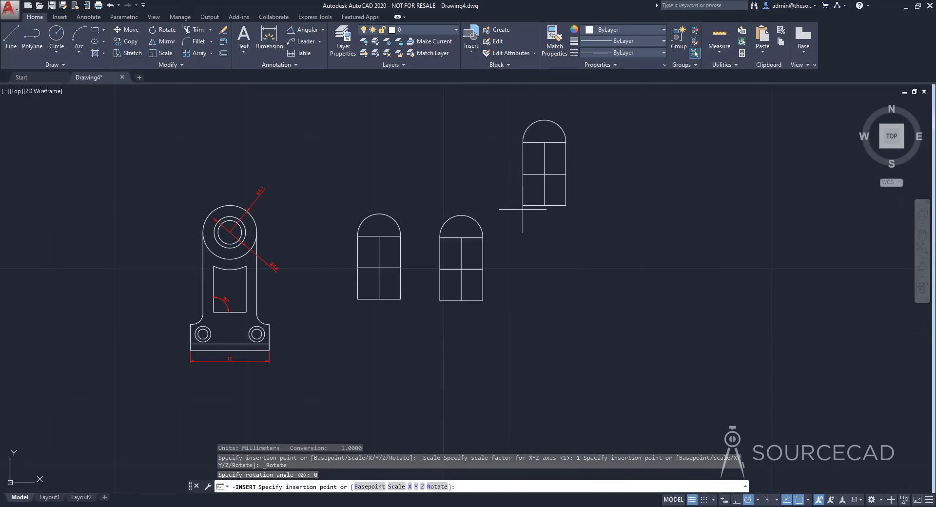
pyautogui.click(507, 299)
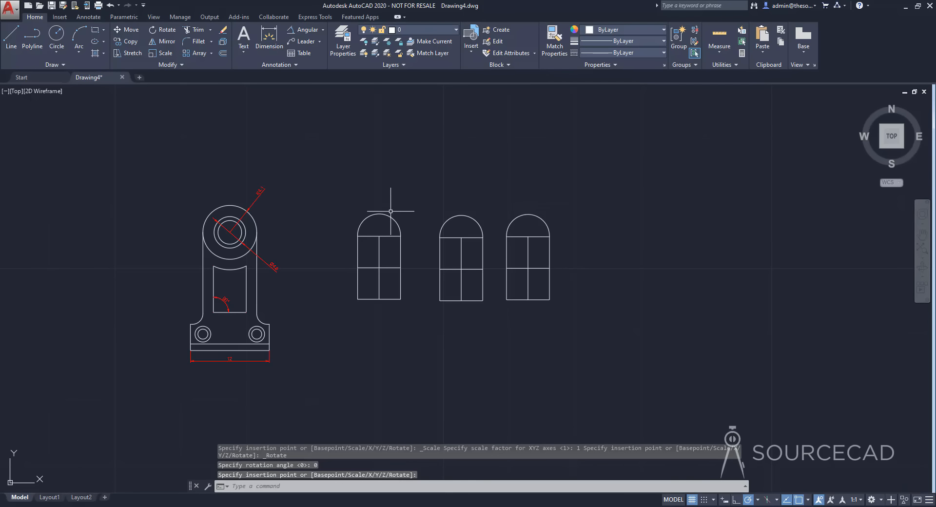
# Step: Copy the third window block horizontally twice to extend the row to five windows
pyautogui.click(125, 41)
pyautogui.click(510, 237)
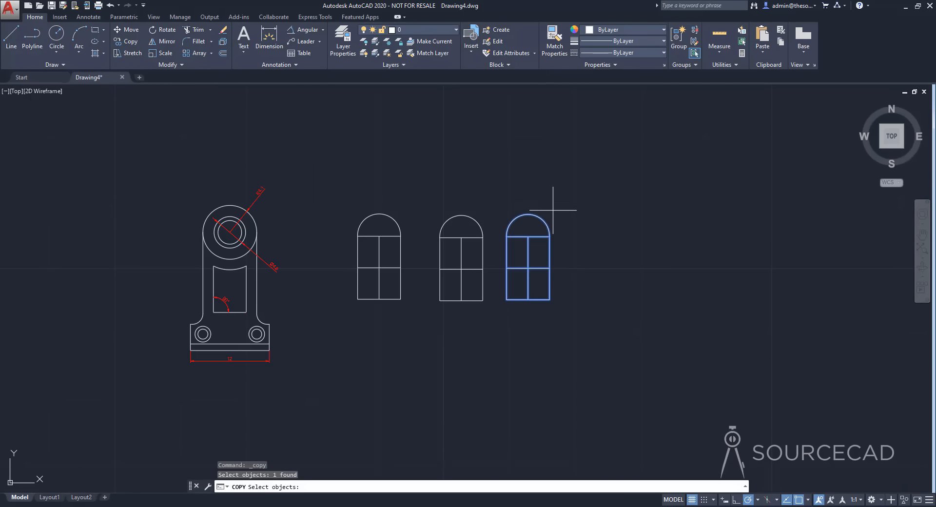
pyautogui.press('Return')
pyautogui.click(569, 239)
pyautogui.click(632, 239)
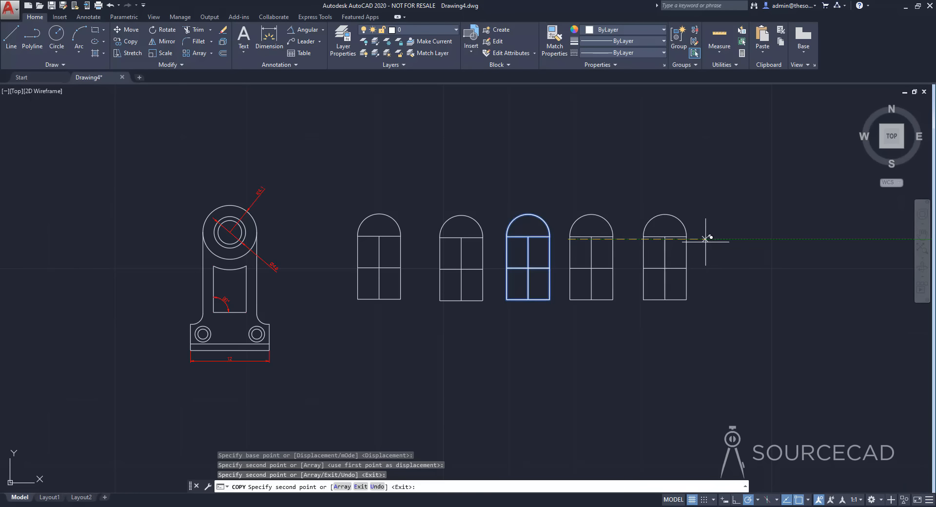
pyautogui.click(706, 239)
pyautogui.press('Escape')
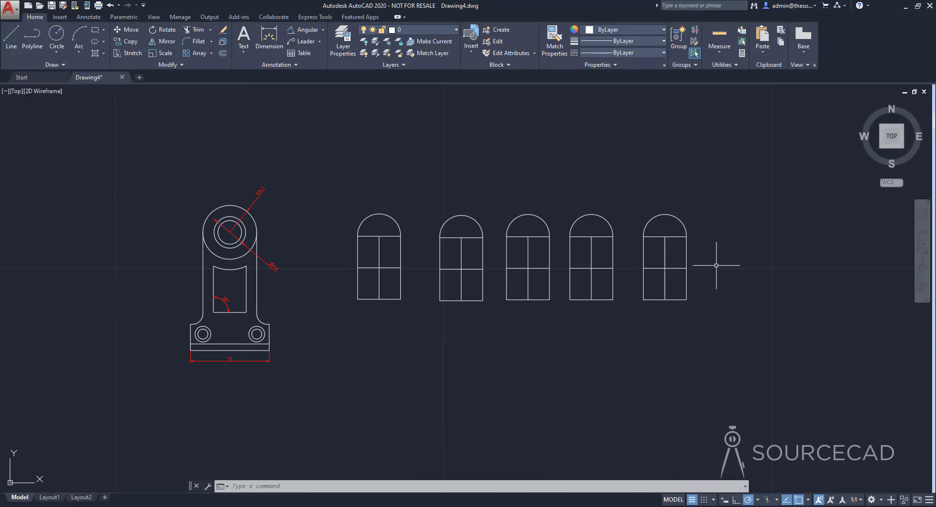
# Step: Open the last window in the Block Editor and draw a circle inside the arch, centred on the midpoint of the rectangle's upper edge
pyautogui.click(676, 236)
pyautogui.rightClick(656, 190)
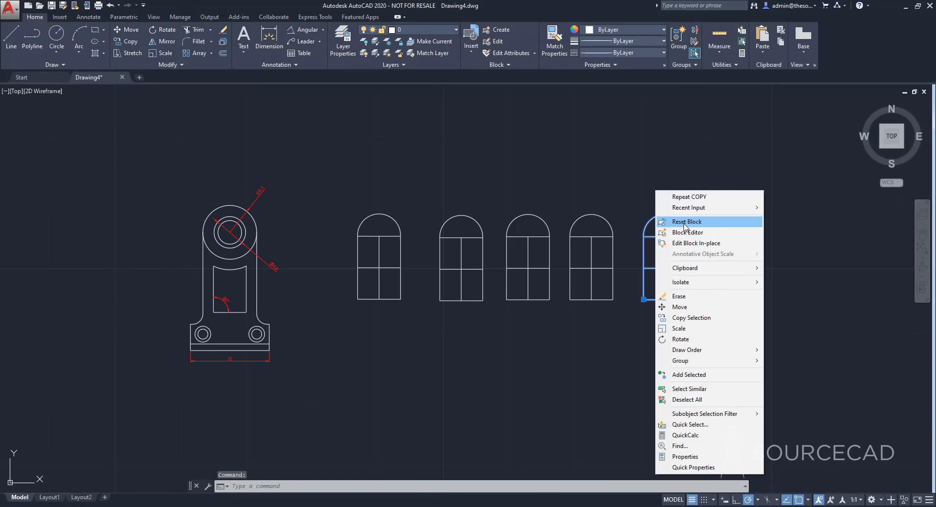
pyautogui.click(716, 233)
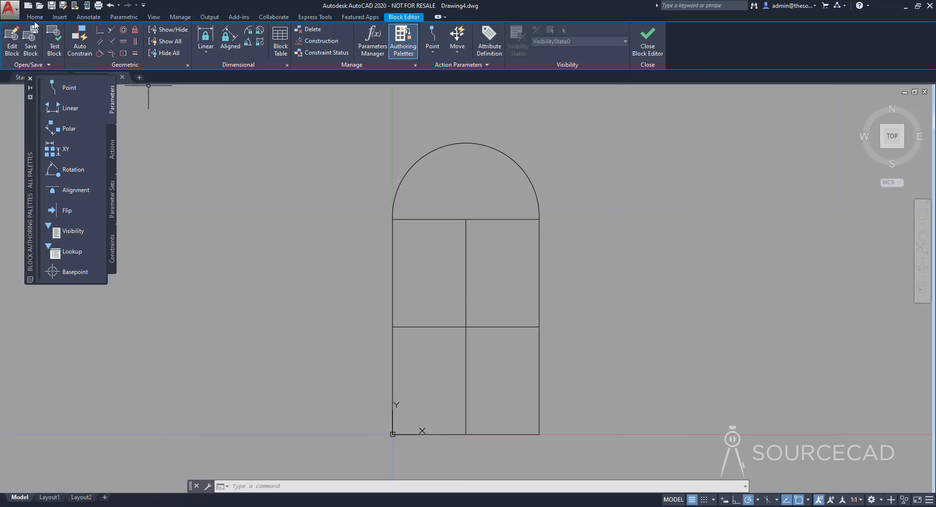
pyautogui.click(35, 17)
pyautogui.click(58, 41)
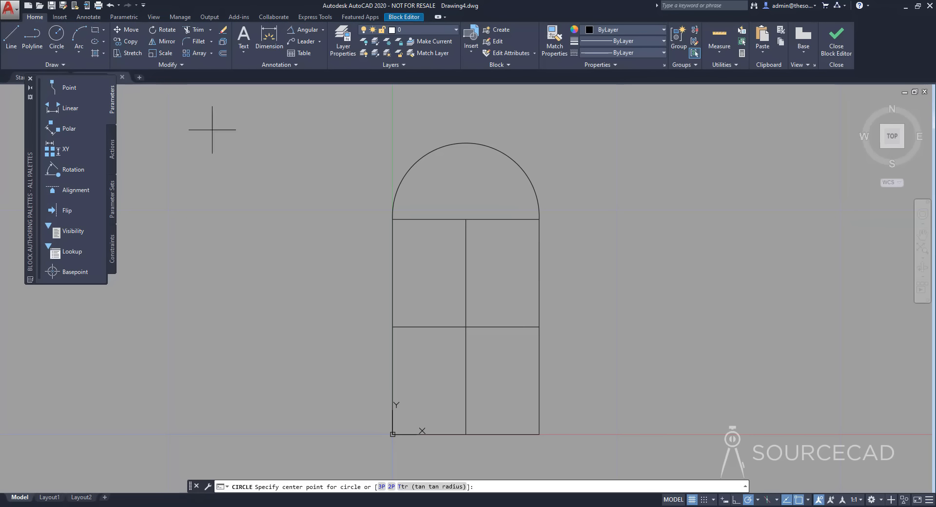
pyautogui.click(466, 219)
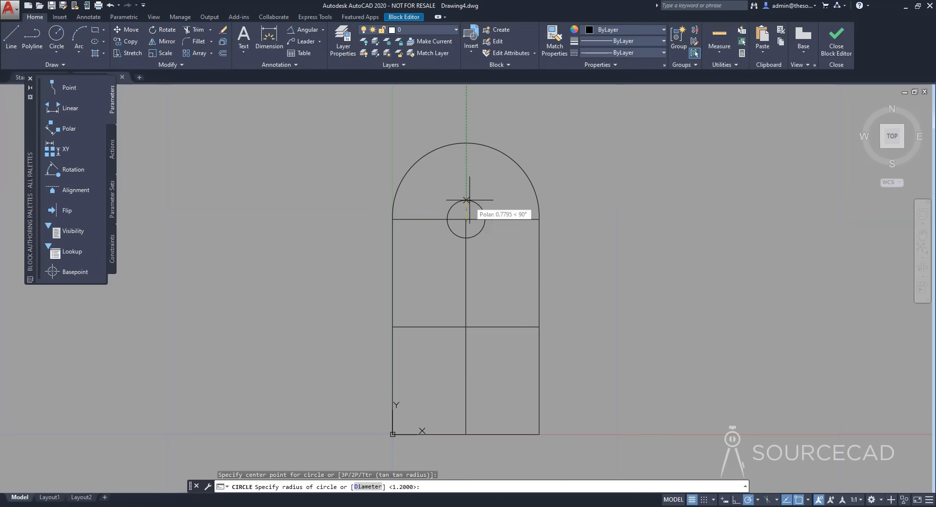
pyautogui.click(466, 161)
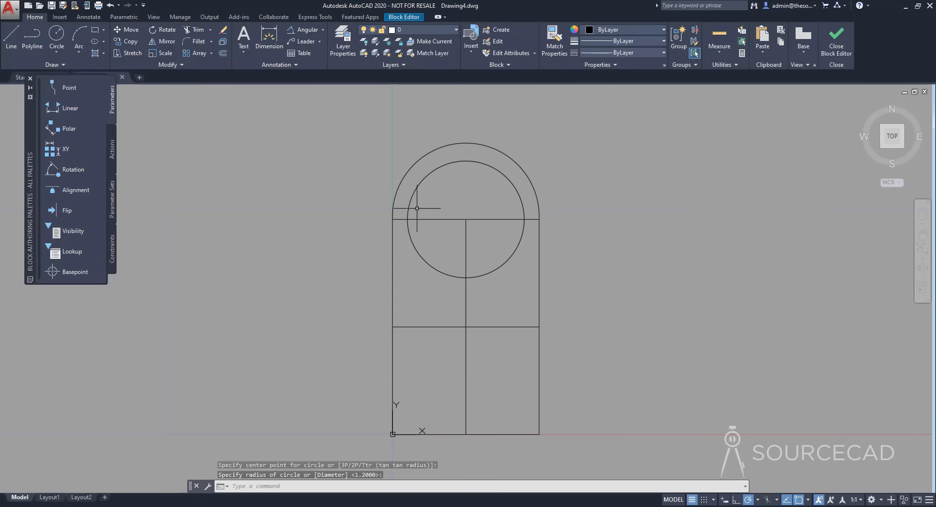
# Step: Trim away the circle's lower half to leave an inner arch, and close the Block Editor, saving the changes to window
pyautogui.click(187, 30)
pyautogui.press('Return')
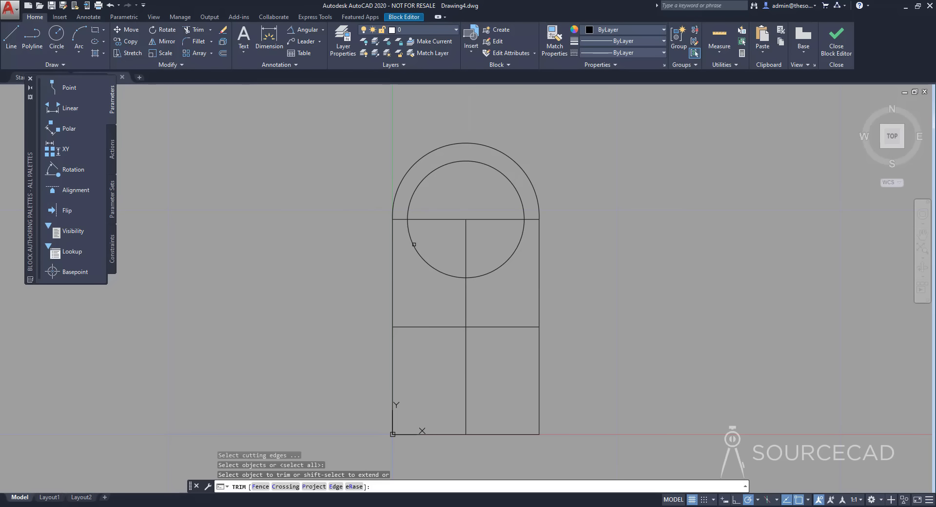
pyautogui.click(414, 244)
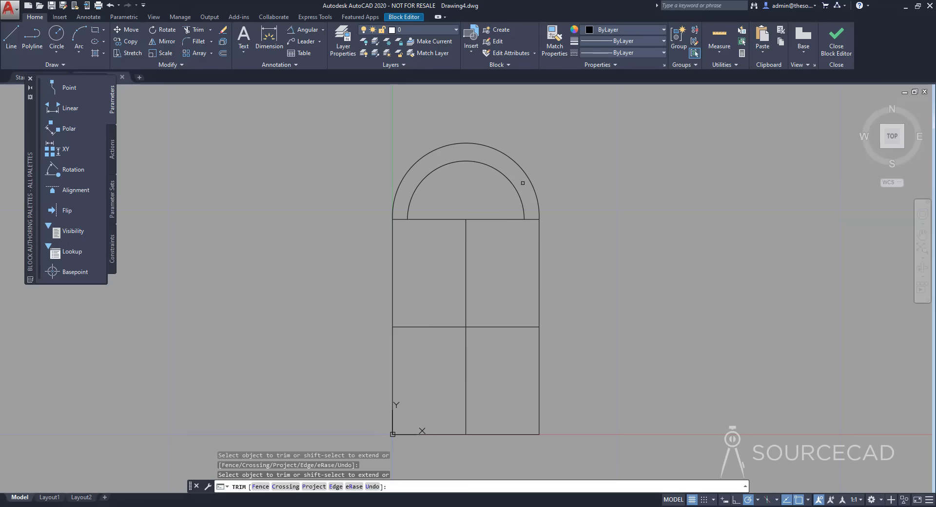
pyautogui.press('Escape')
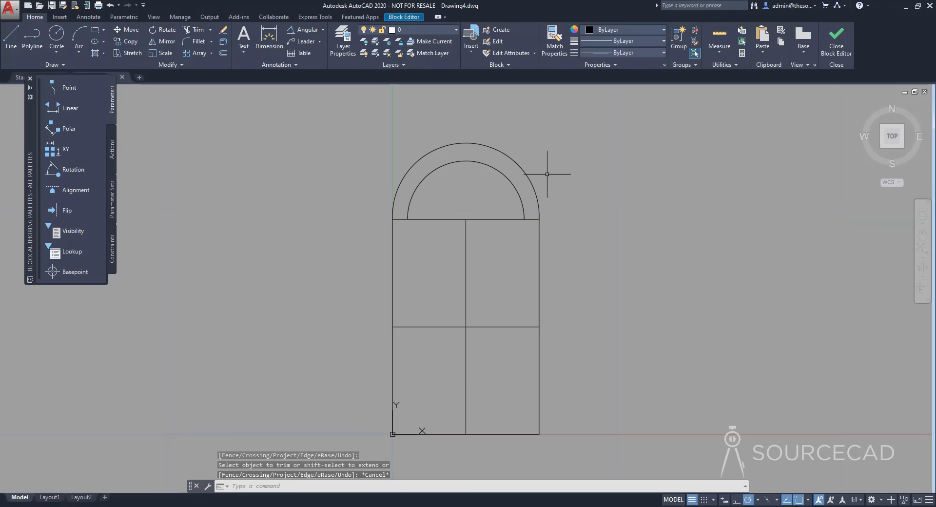
pyautogui.click(837, 41)
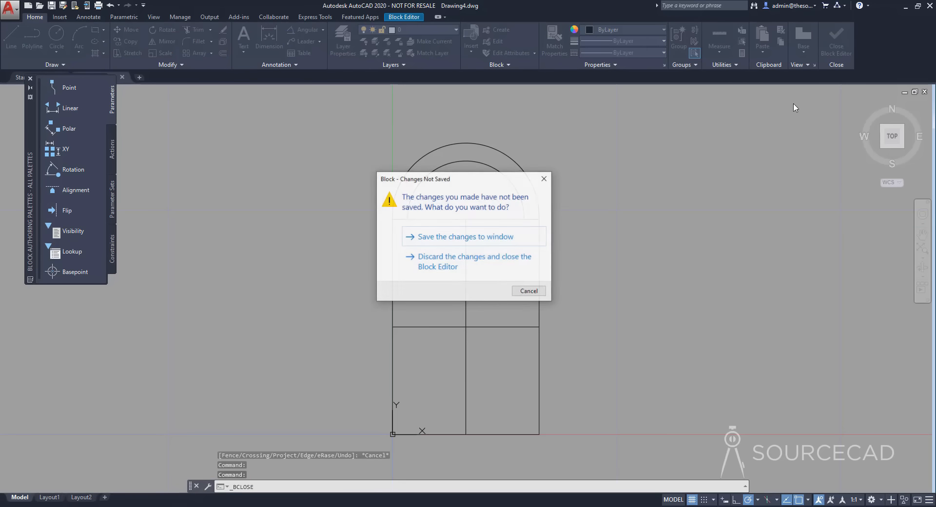
pyautogui.click(472, 238)
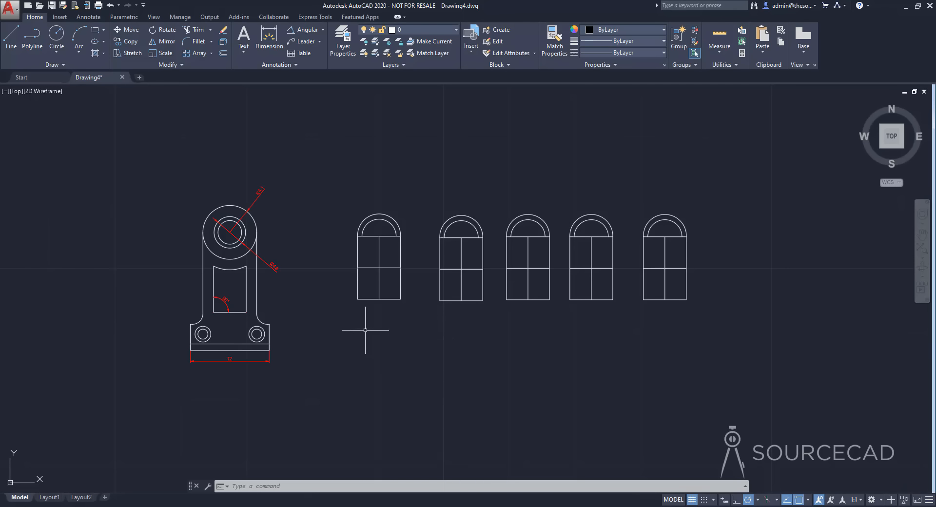
# Step: Start a plot of the model with the DWG To PDF.pc3 plotter and ISO A4 (210.00 x 297.00 MM) paper
pyautogui.moveTo(366, 331); pyautogui.dragTo(441, 329, button='middle')
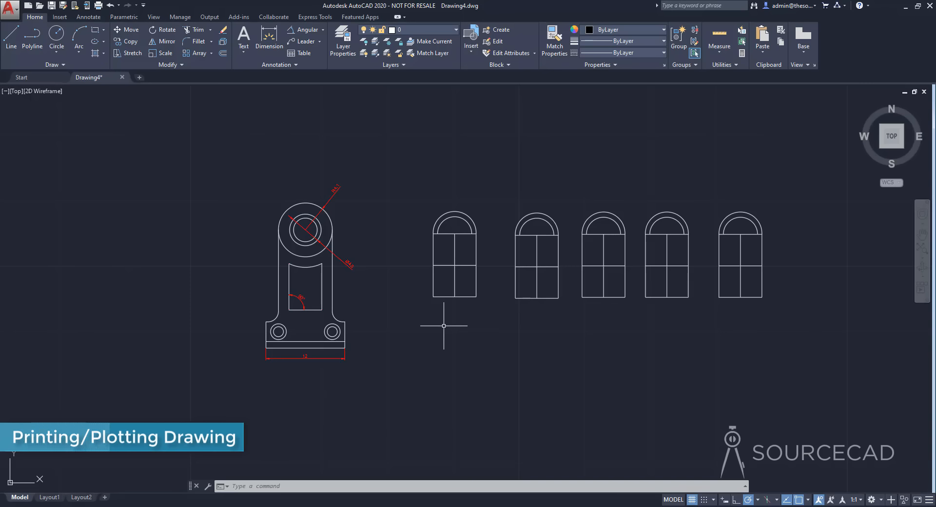
pyautogui.click(99, 6)
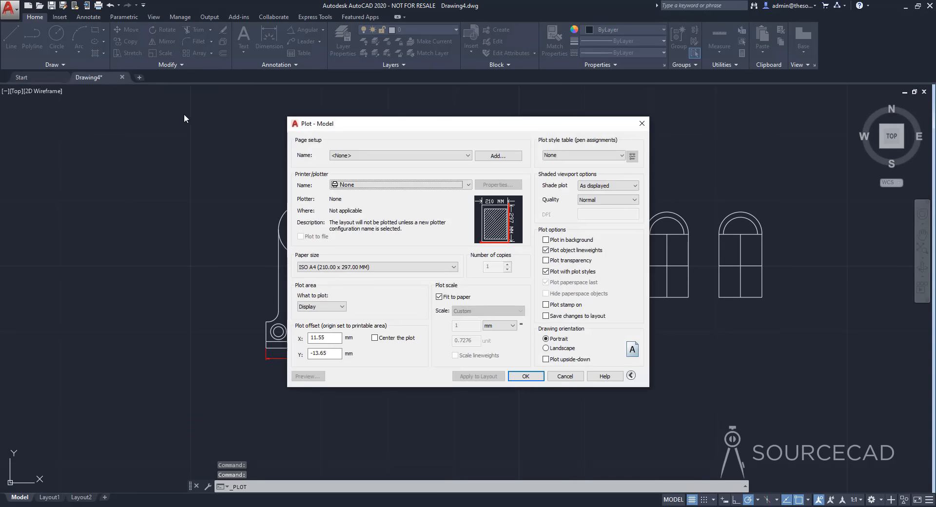
pyautogui.click(375, 186)
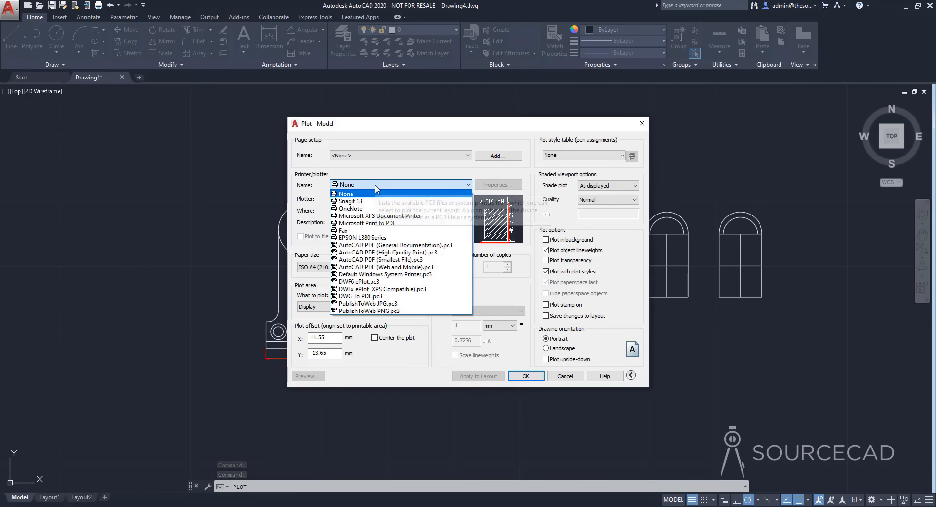
pyautogui.click(390, 297)
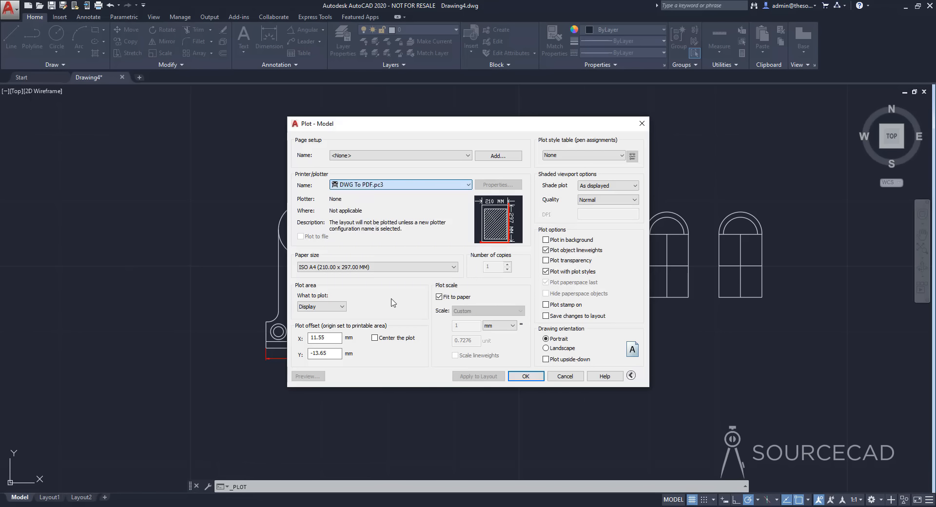
pyautogui.click(362, 267)
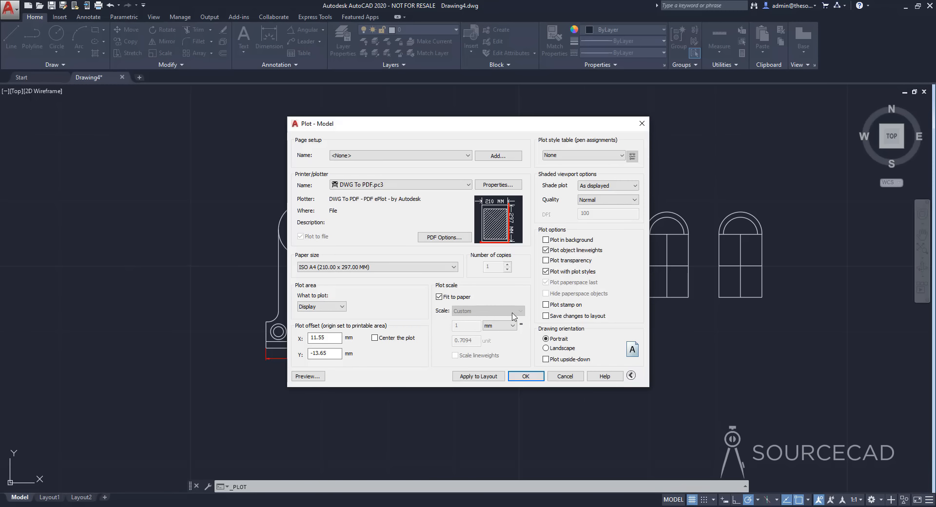
# Step: Set the plot area to a window enclosing the dimensioned bracket and all five arched windows
pyautogui.click(321, 307)
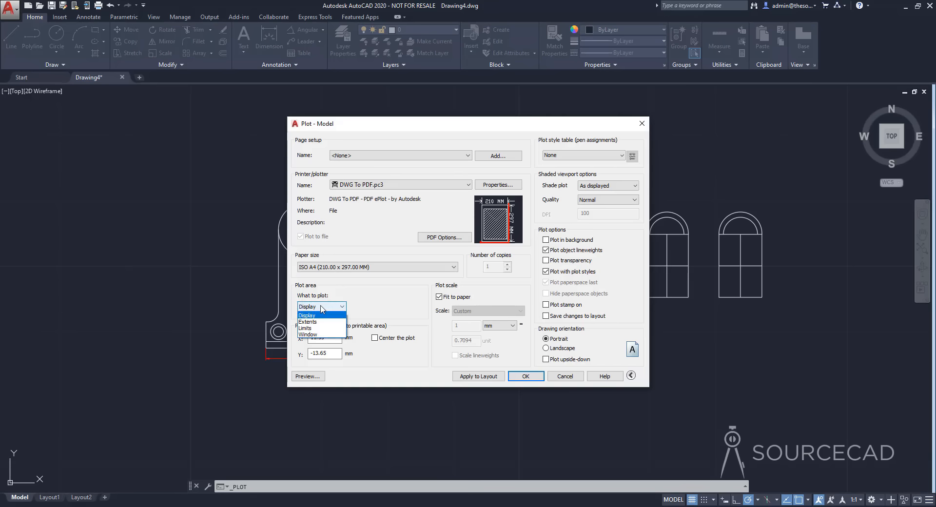
pyautogui.click(310, 334)
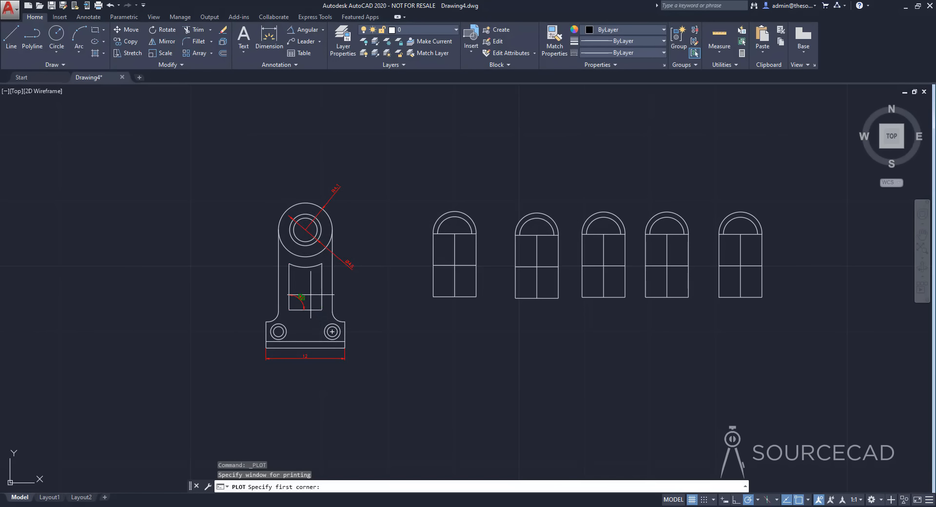
pyautogui.click(223, 158)
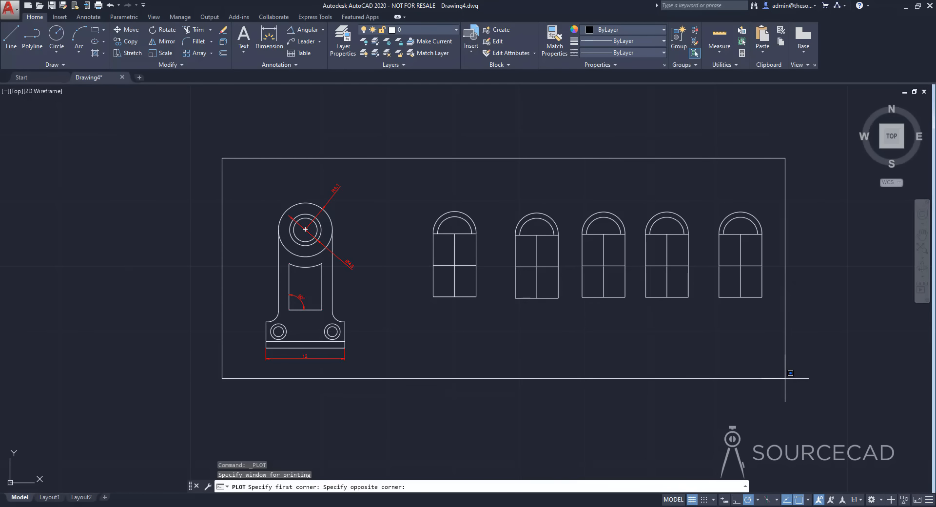
pyautogui.click(810, 380)
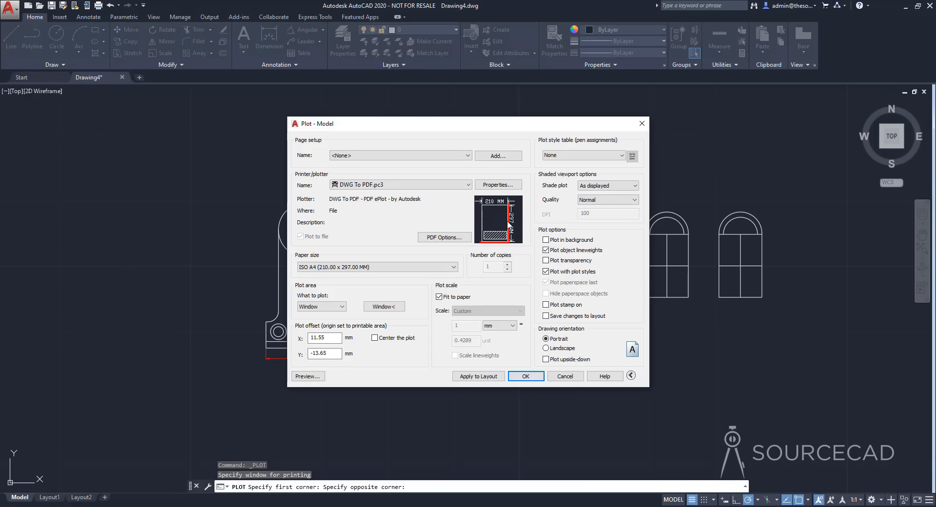
# Step: Center the plot on the paper and set the drawing orientation to Landscape
pyautogui.moveTo(485, 206)
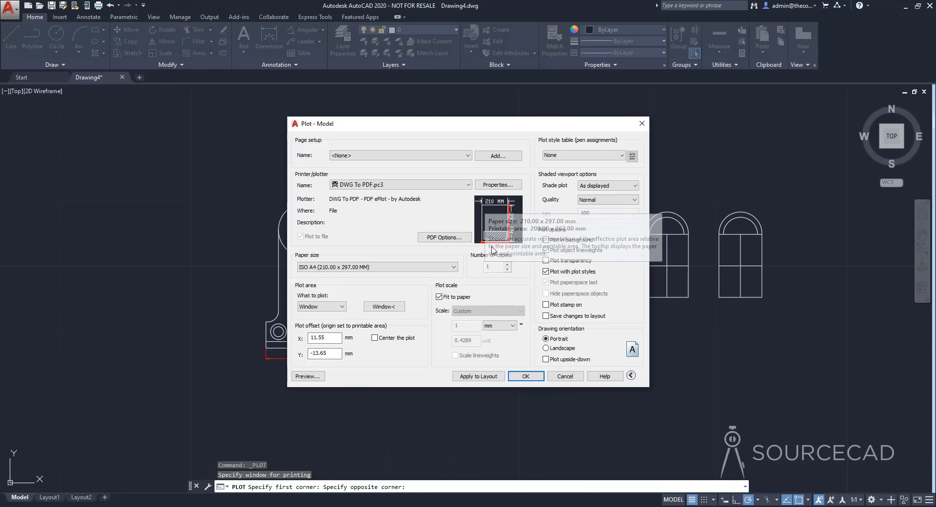
pyautogui.moveTo(492, 240)
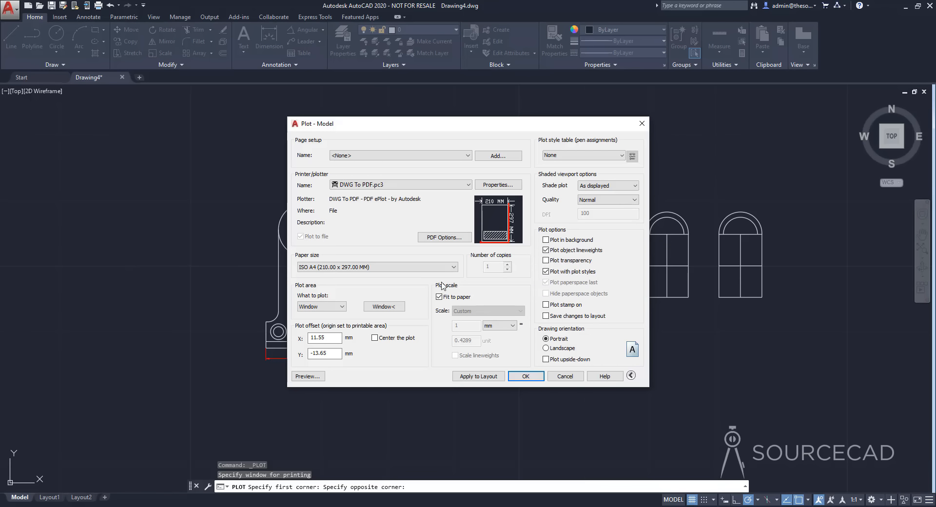
pyautogui.click(395, 339)
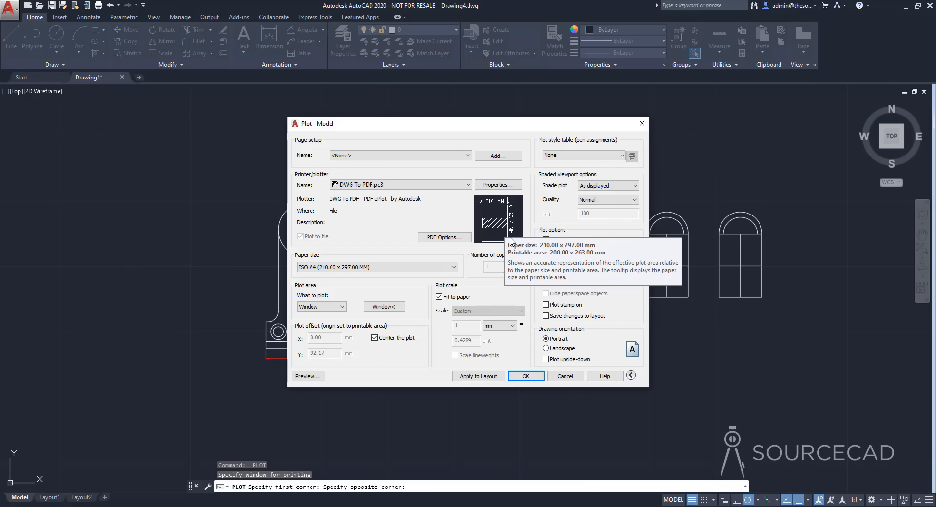
pyautogui.click(558, 349)
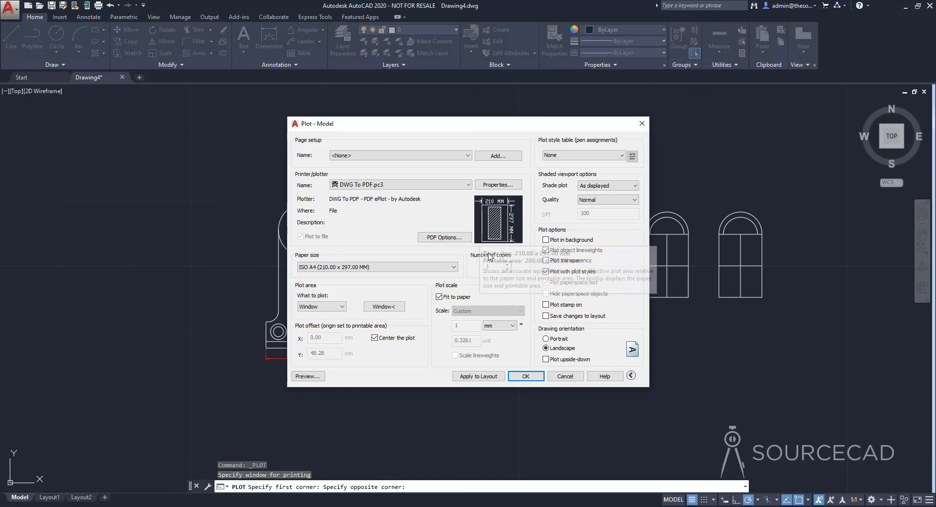
# Step: Plot the drawing to Drawing4-Model.pdf on the Desktop, and close the resulting PDF in Acrobat Reader
pyautogui.click(526, 376)
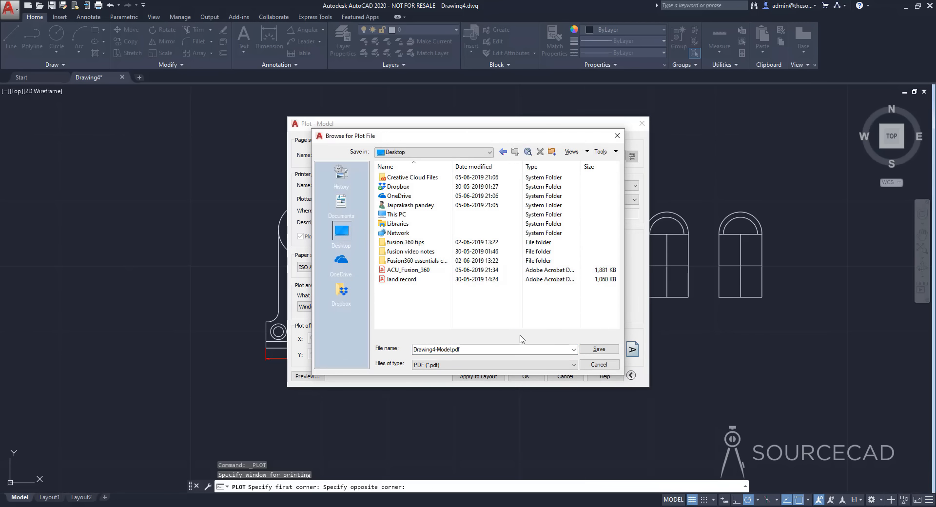
pyautogui.click(599, 350)
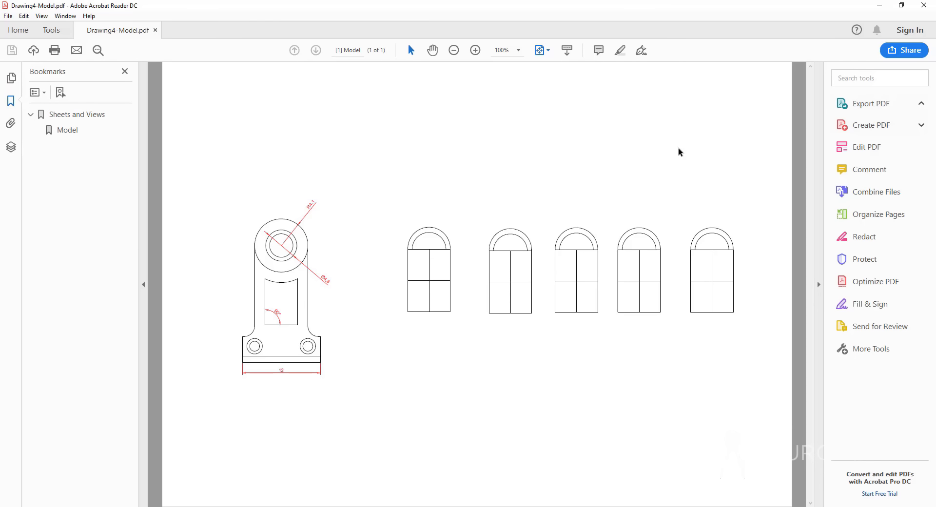
pyautogui.click(924, 6)
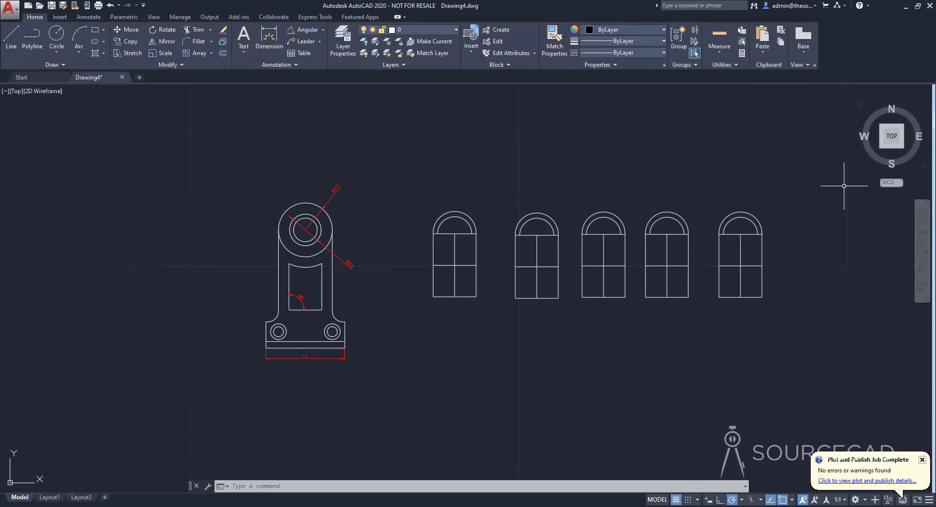